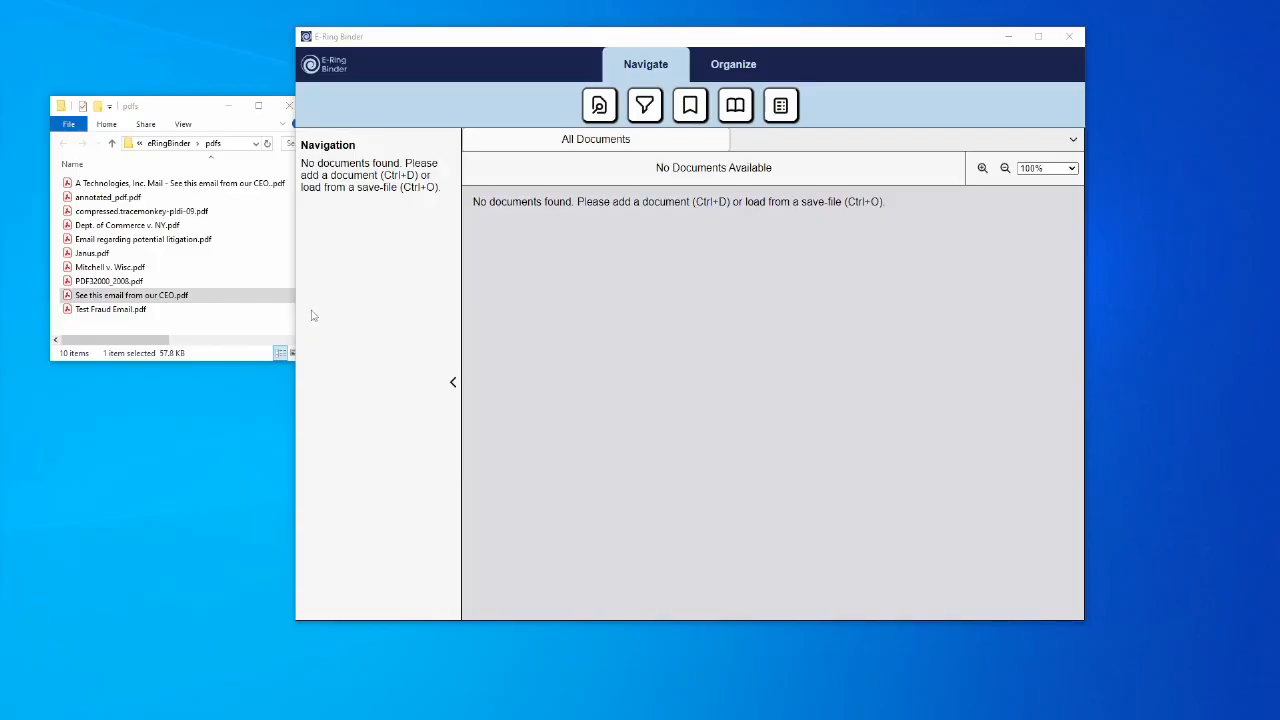
Step: Add See this email from our CEO.pdf and Mitchell v. Wisc.pdf from the pdfs folder to the empty binder
left_click_drag(168, 296, 651, 317)
left_click_drag(110, 267, 634, 336)
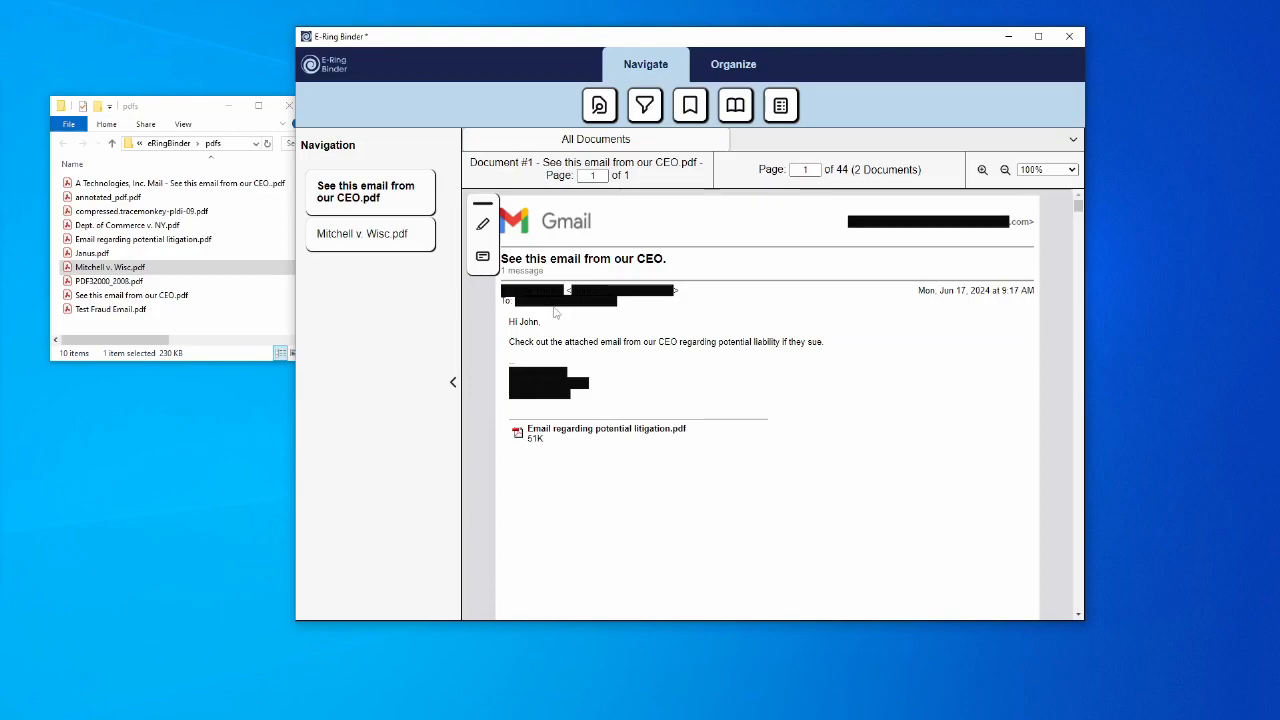
Step: Queue Email regarding potential litigation.pdf and Dept. of Commerce v. NY.pdf for adding, then remove Dept. of Commerce v. NY.pdf from the queue
left_click(738, 66)
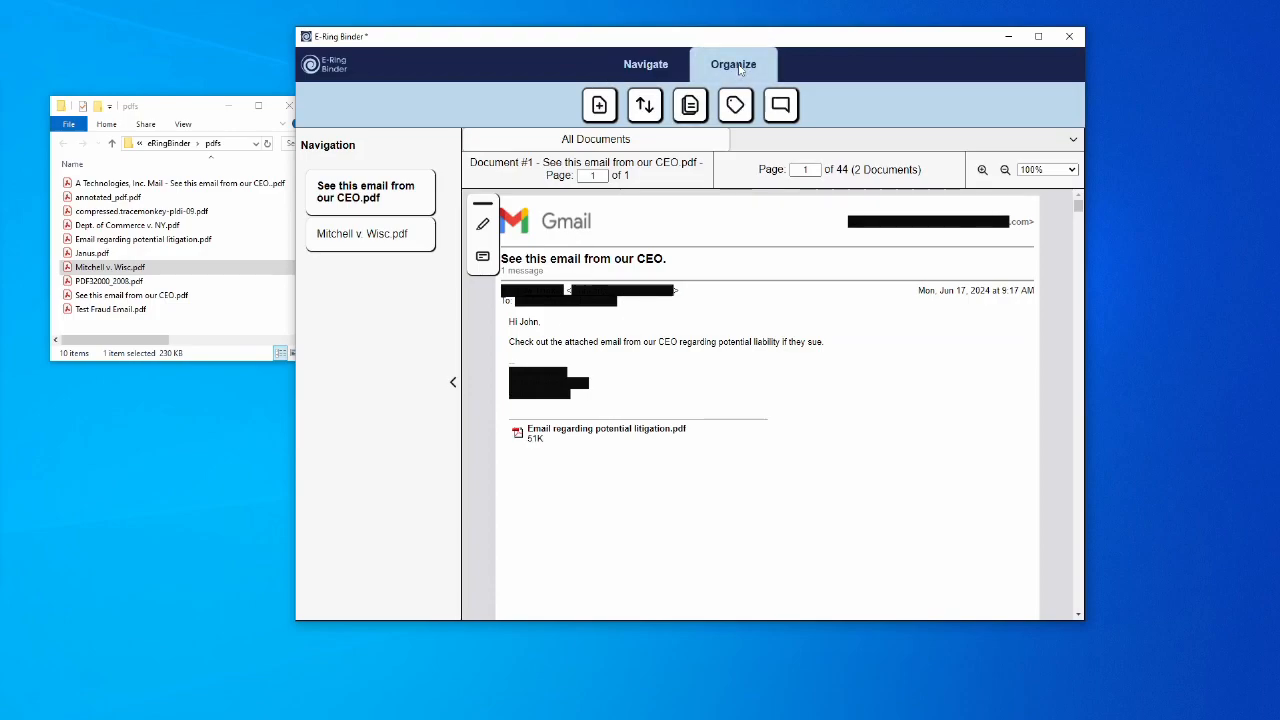
left_click(598, 106)
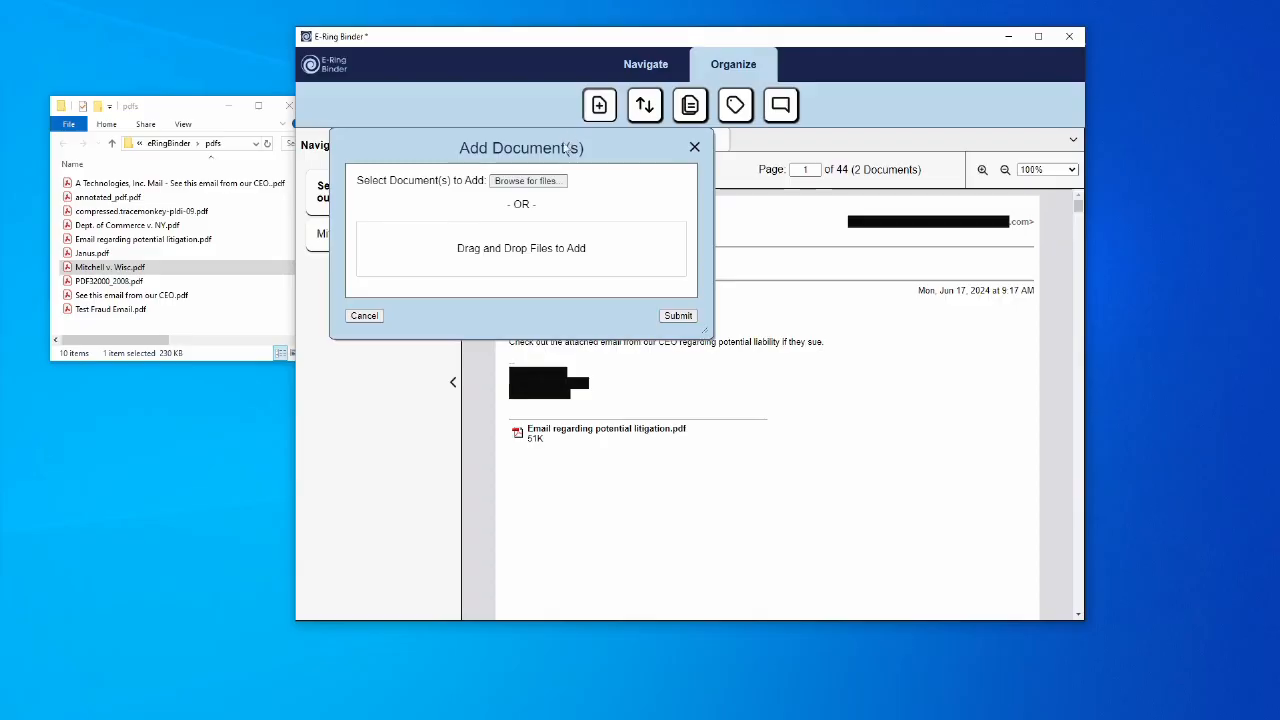
left_click_drag(113, 247, 466, 252)
left_click_drag(120, 225, 508, 262)
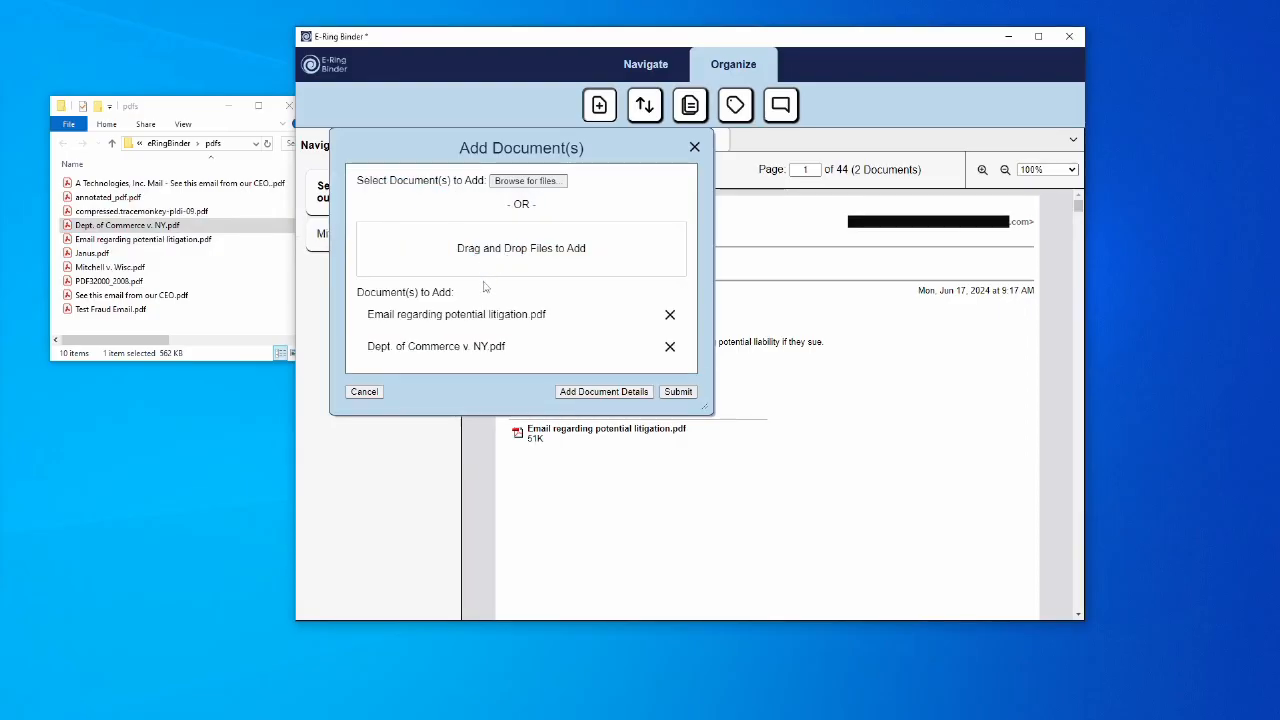
left_click(670, 347)
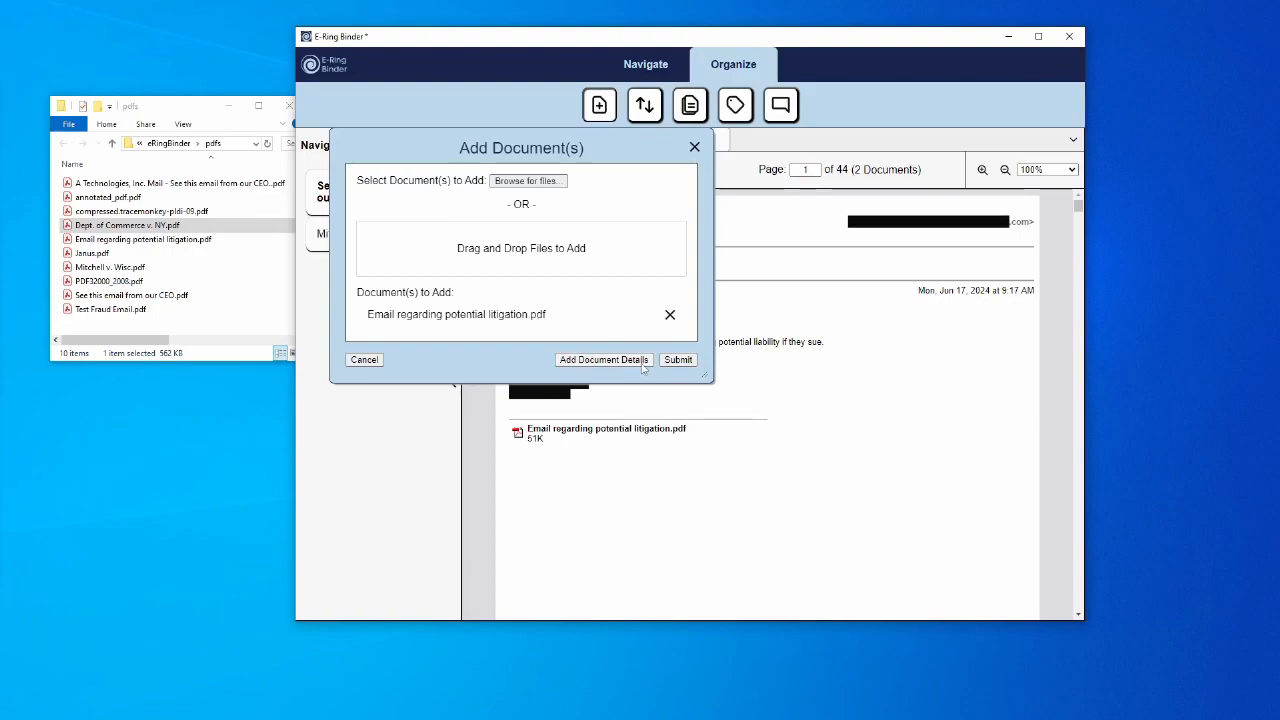
Step: In the queued document's details, shorten its name to Email regarding potential litigation and create the tag litigation
left_click(643, 368)
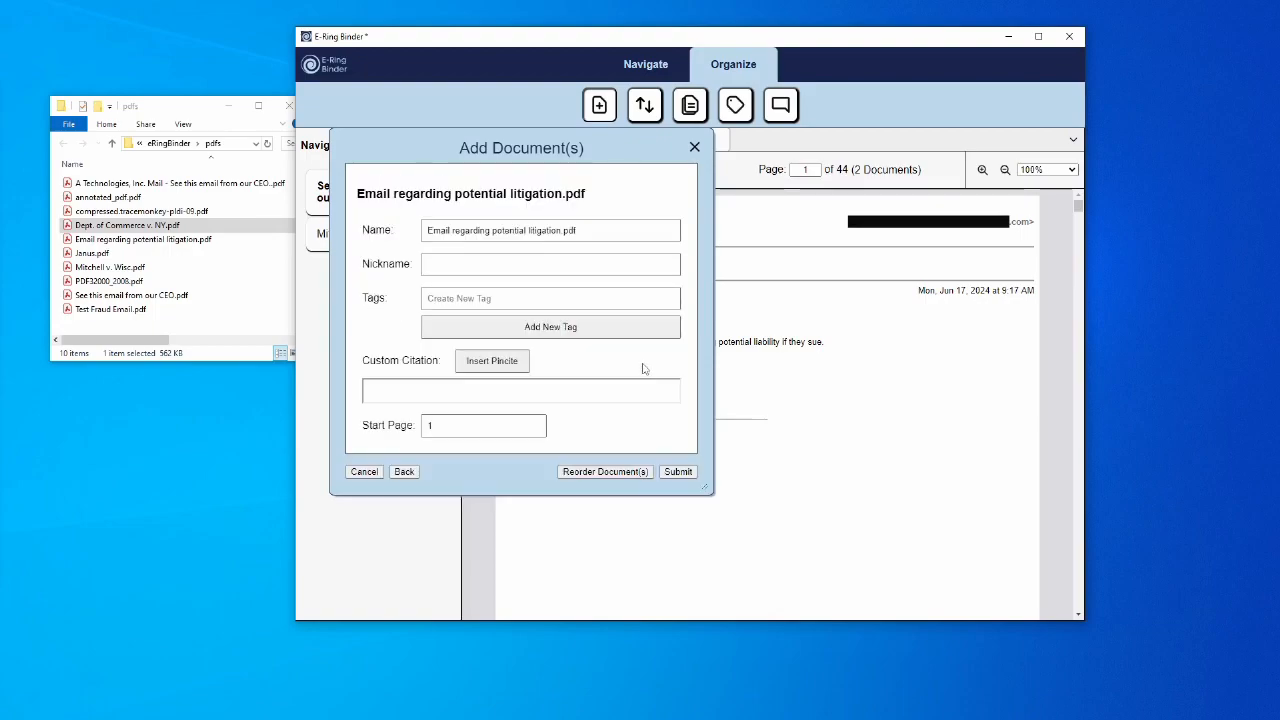
left_click(595, 230)
key("BackSpace")
key("BackSpace")
key("BackSpace")
key("BackSpace")
left_click(572, 266)
left_click(521, 302)
type("litigation")
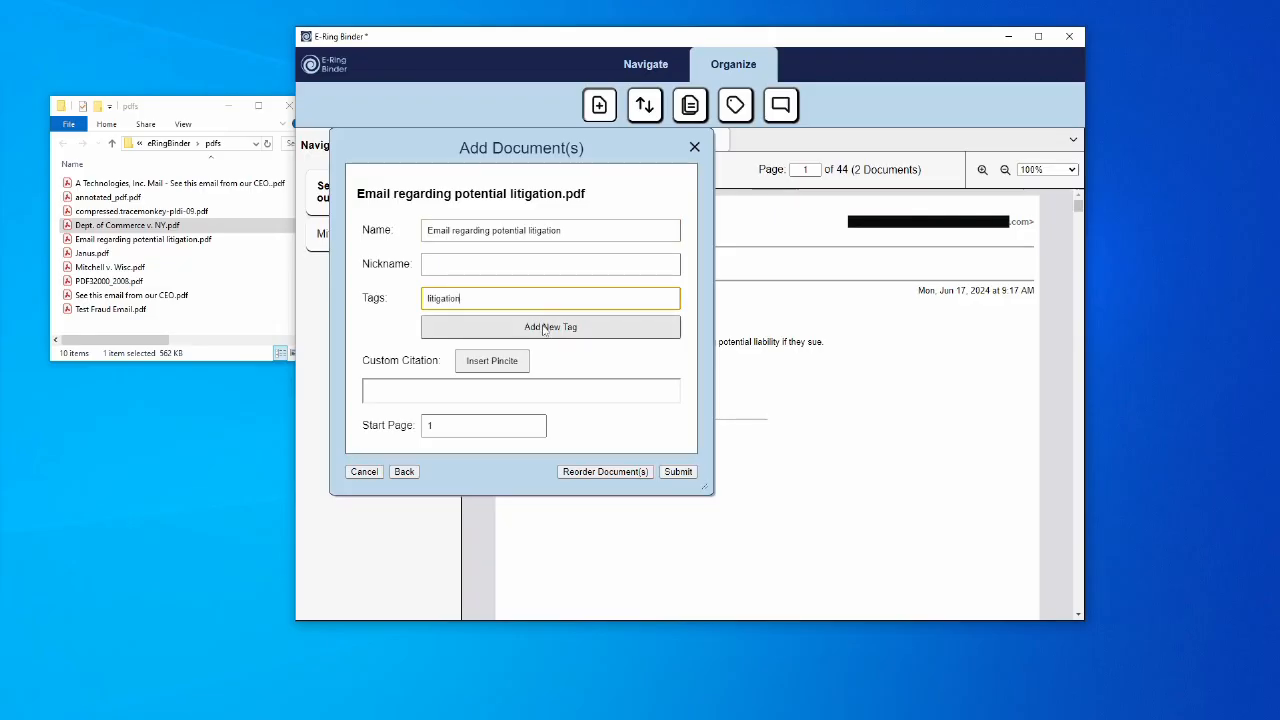
left_click(550, 327)
left_click(603, 305)
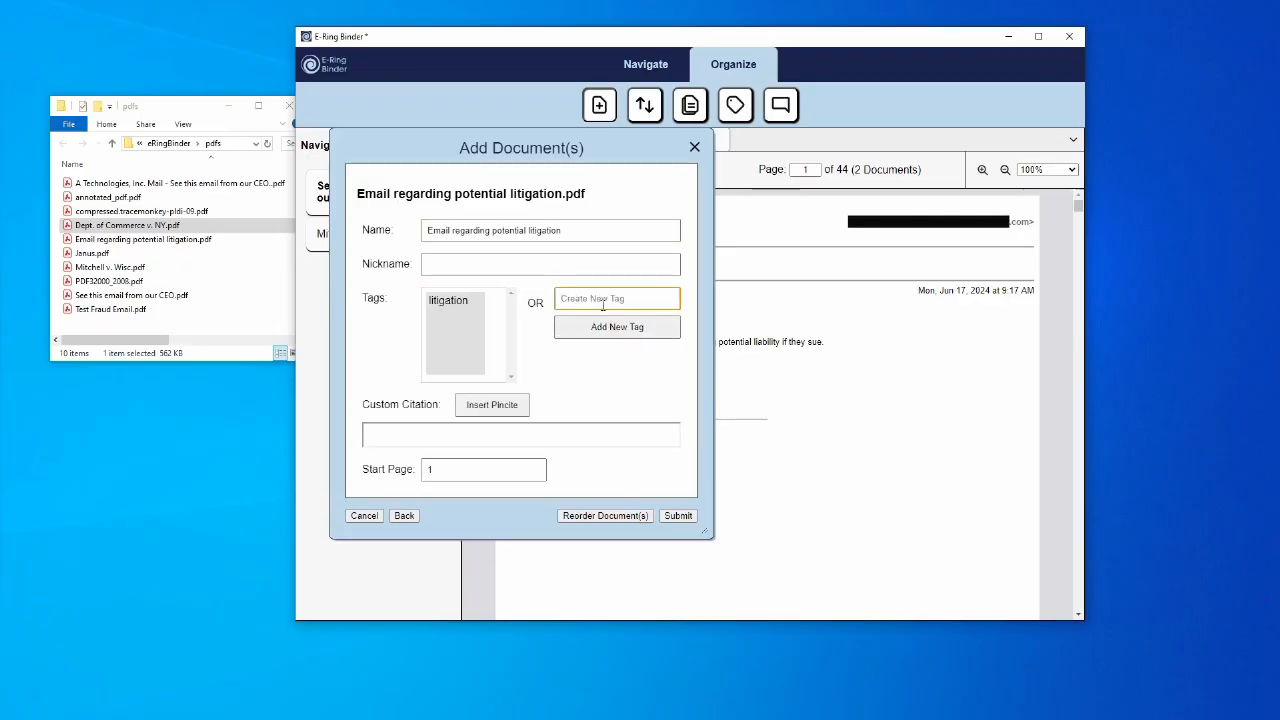
Step: Nest the new litigation email under See this email from our CEO.pdf and submit the document addition
left_click(632, 518)
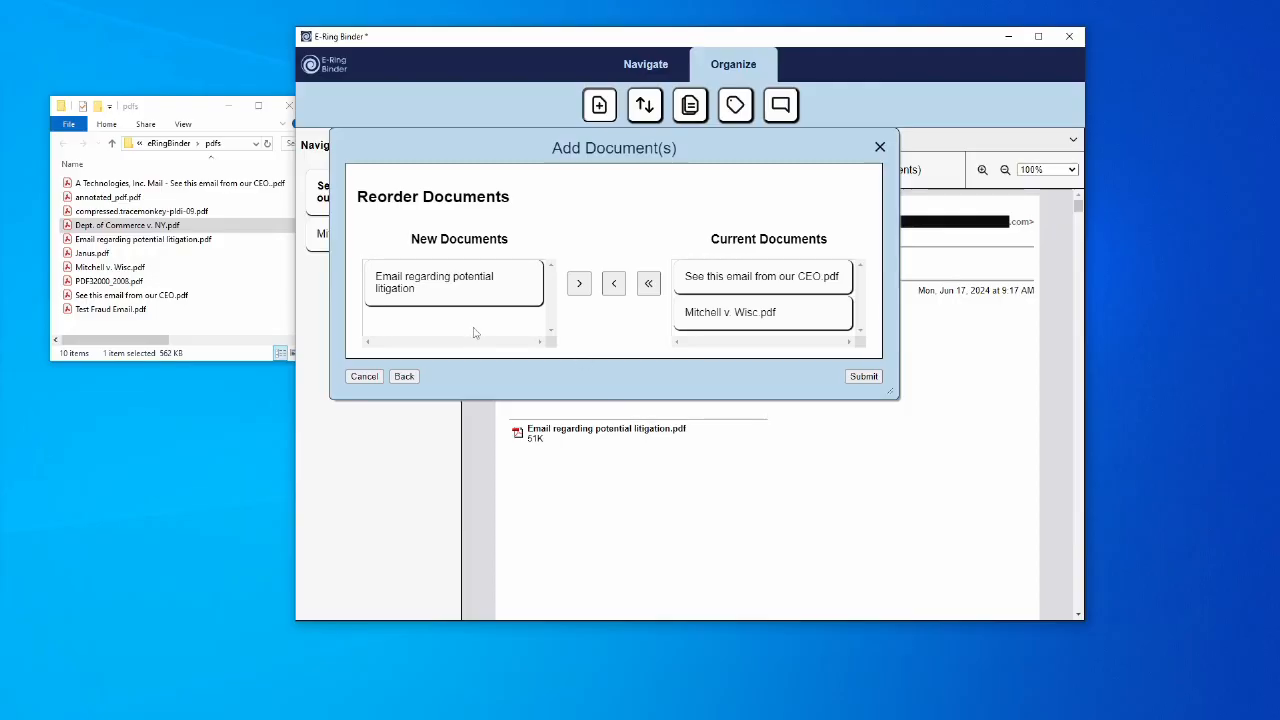
left_click_drag(414, 287, 741, 278)
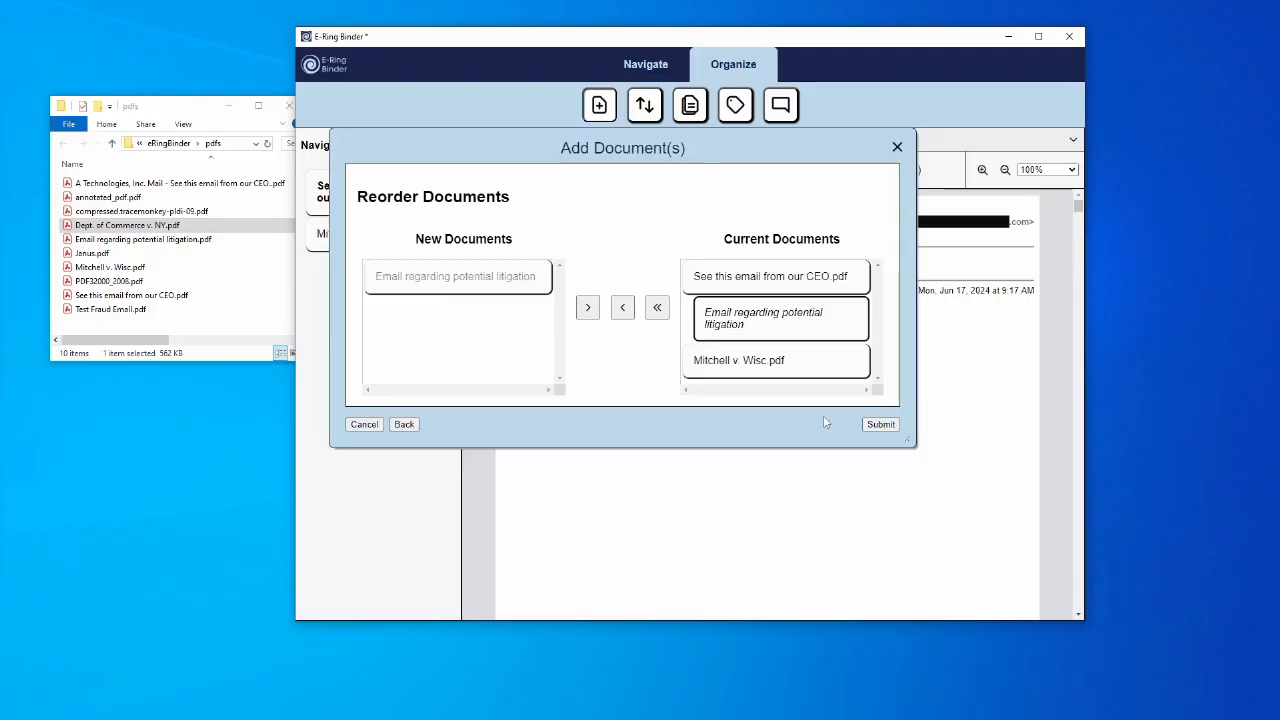
left_click(881, 424)
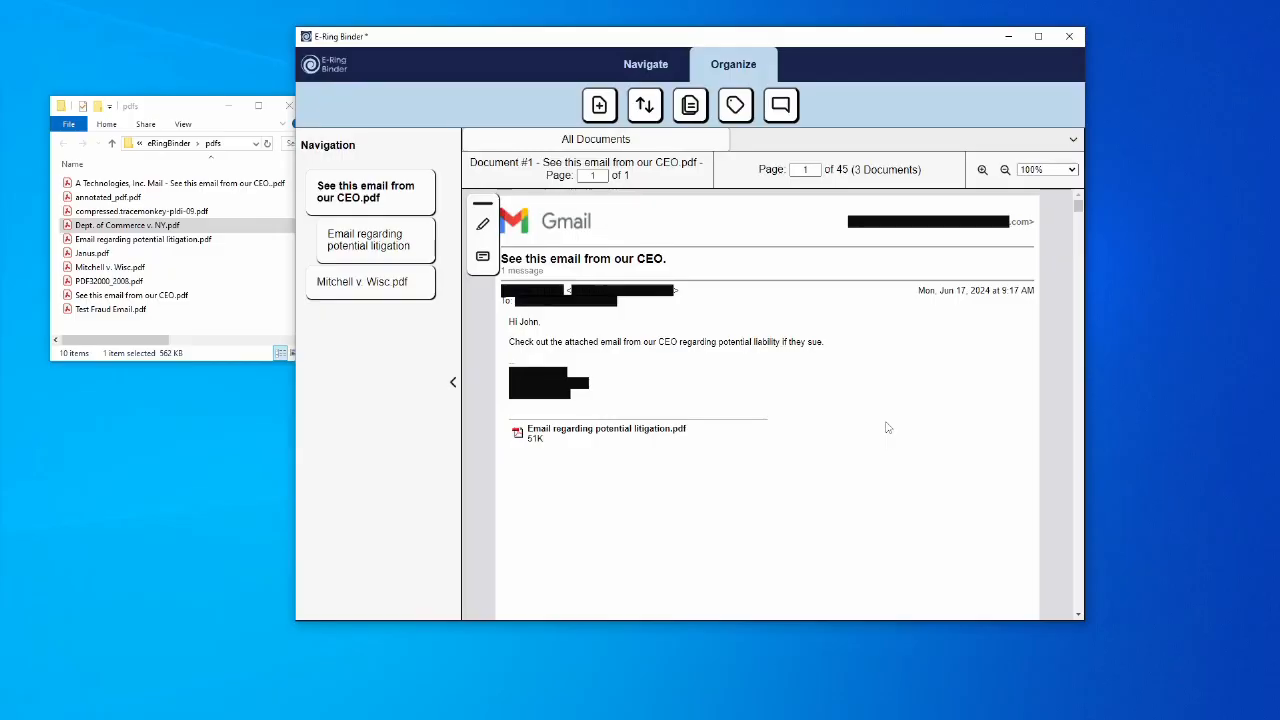
Step: View the nested Email regarding potential litigation document, and return to the start of See this email from our CEO.pdf
left_click(412, 252)
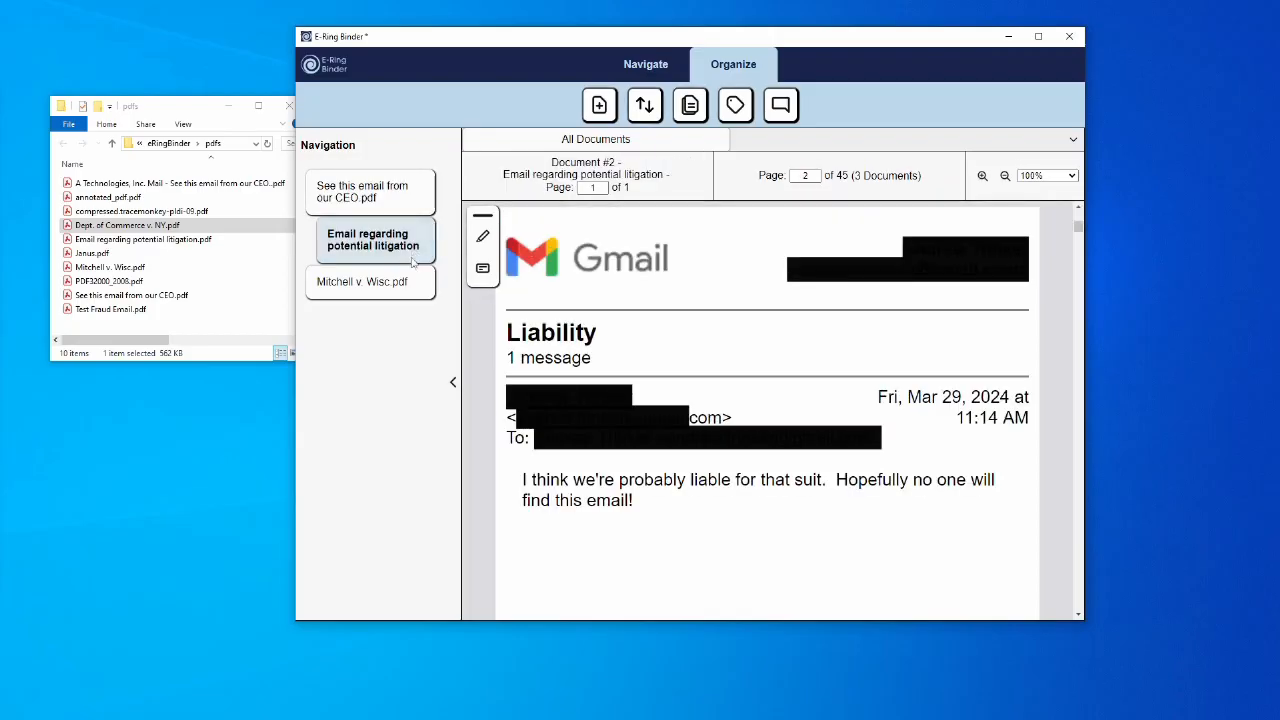
right_click(411, 284)
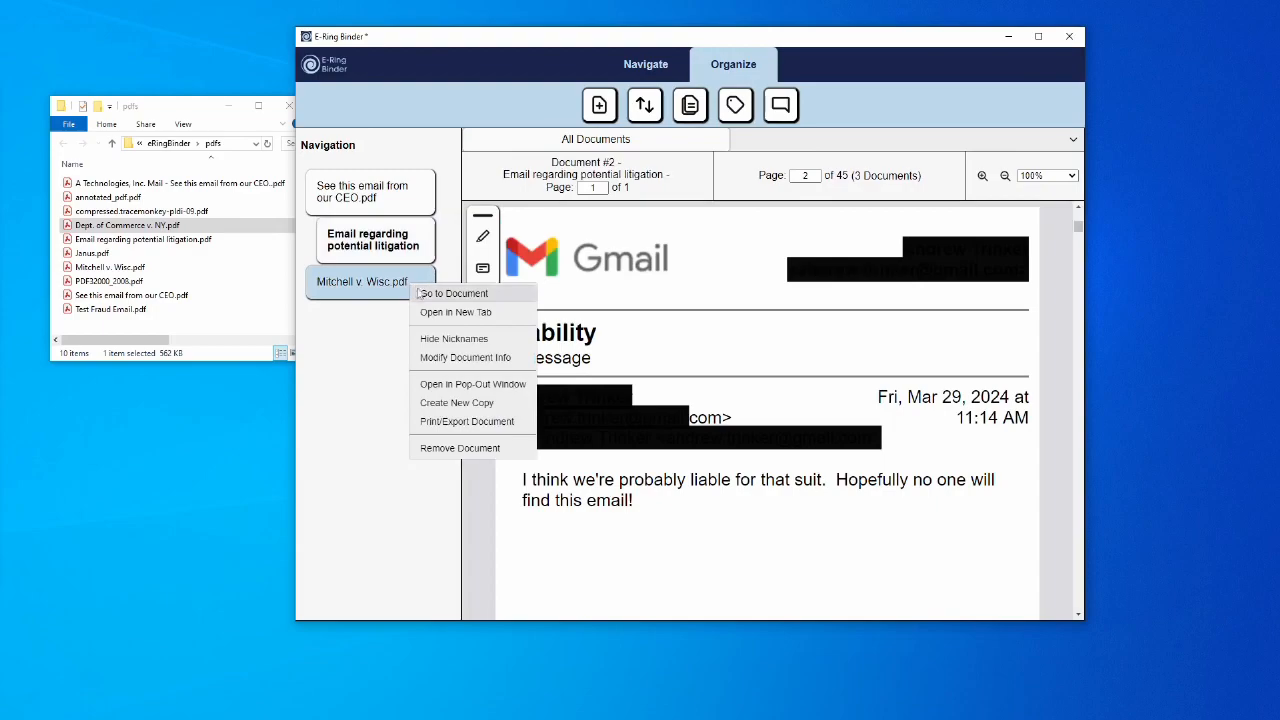
right_click(400, 205)
left_click(430, 211)
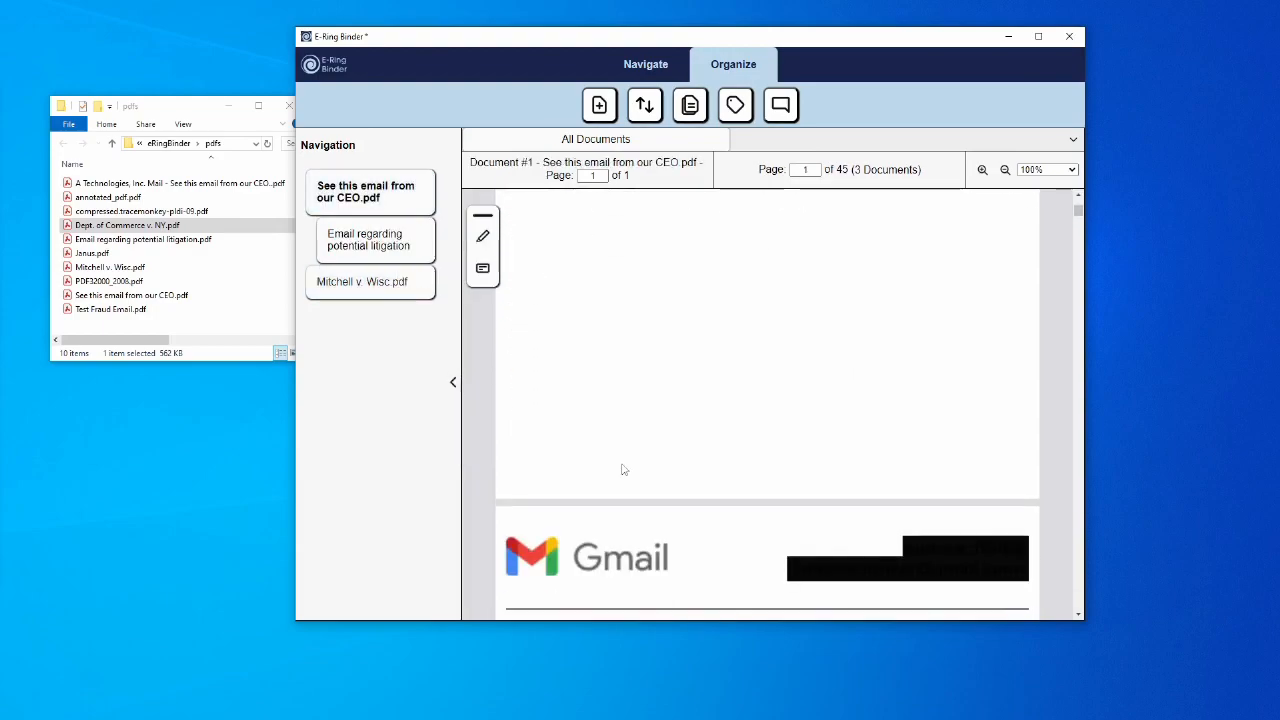
scroll(623, 470, "down", 5)
scroll(623, 477, "up", 5)
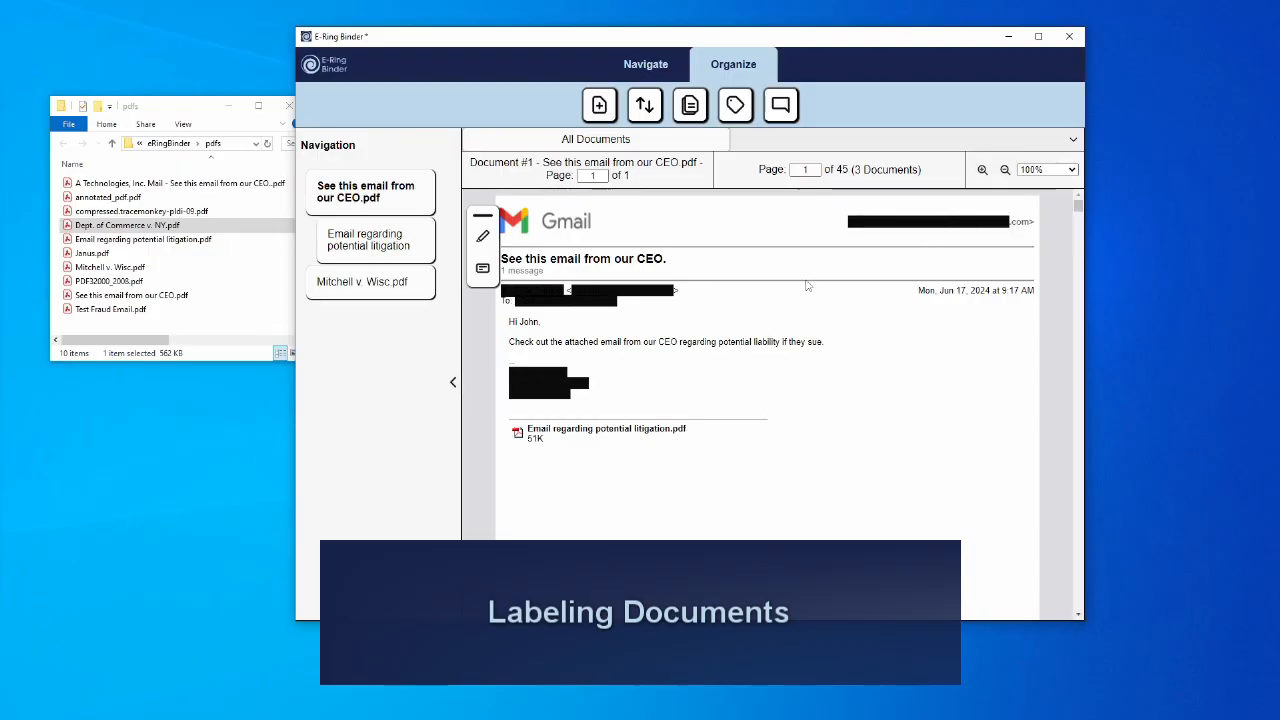
Step: Label the documents 1, 2, 3, with families labeled together, child labels x.A, x.B, x.C, and automatic label updates enabled
left_click(736, 110)
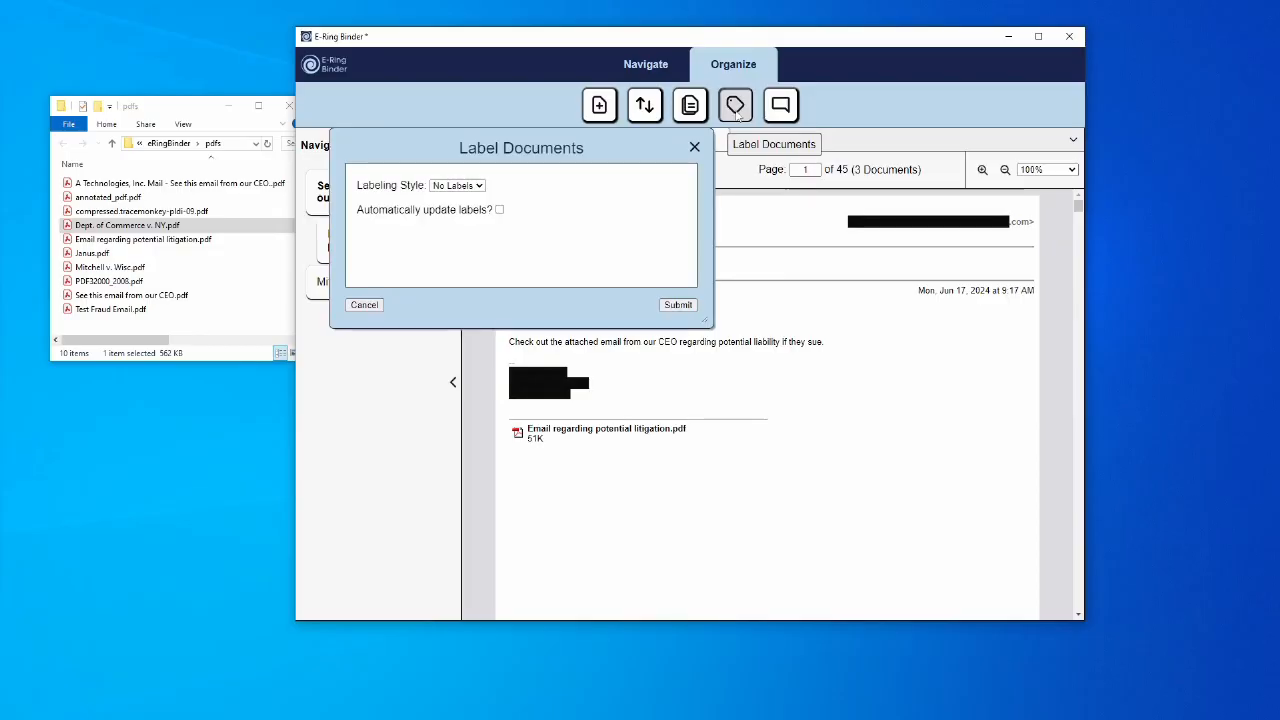
left_click_drag(572, 148, 736, 178)
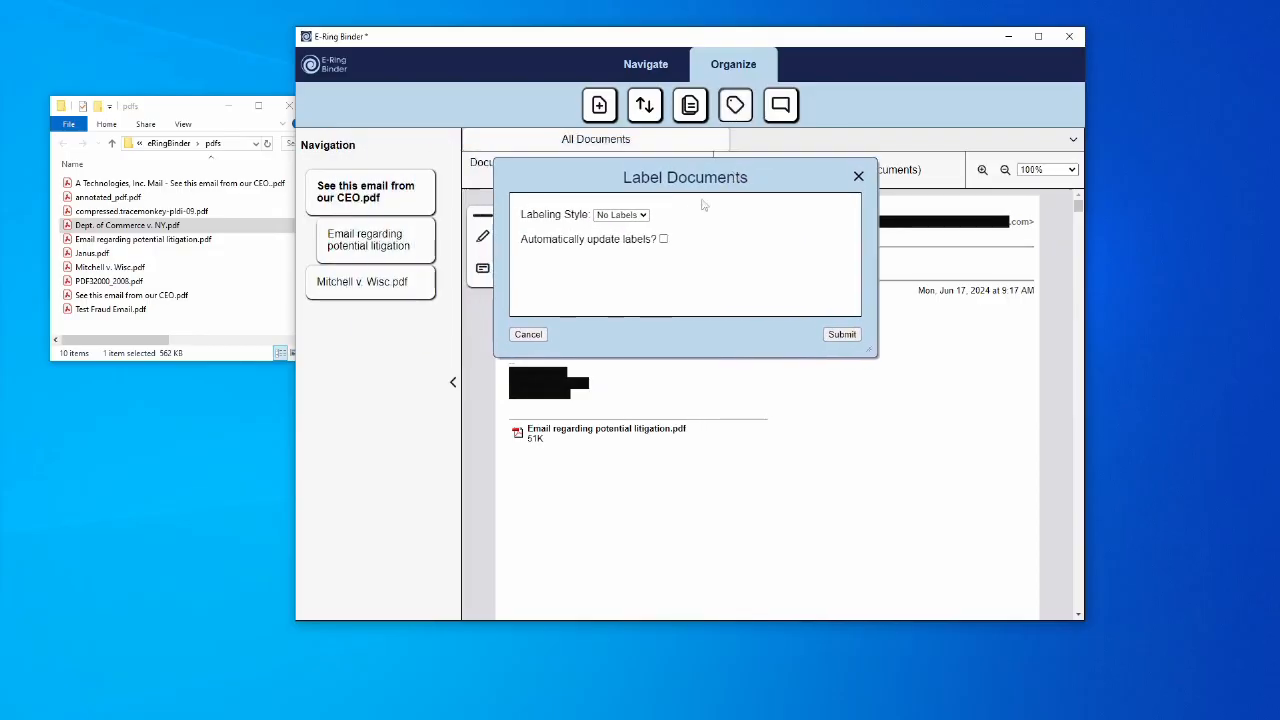
left_click(636, 216)
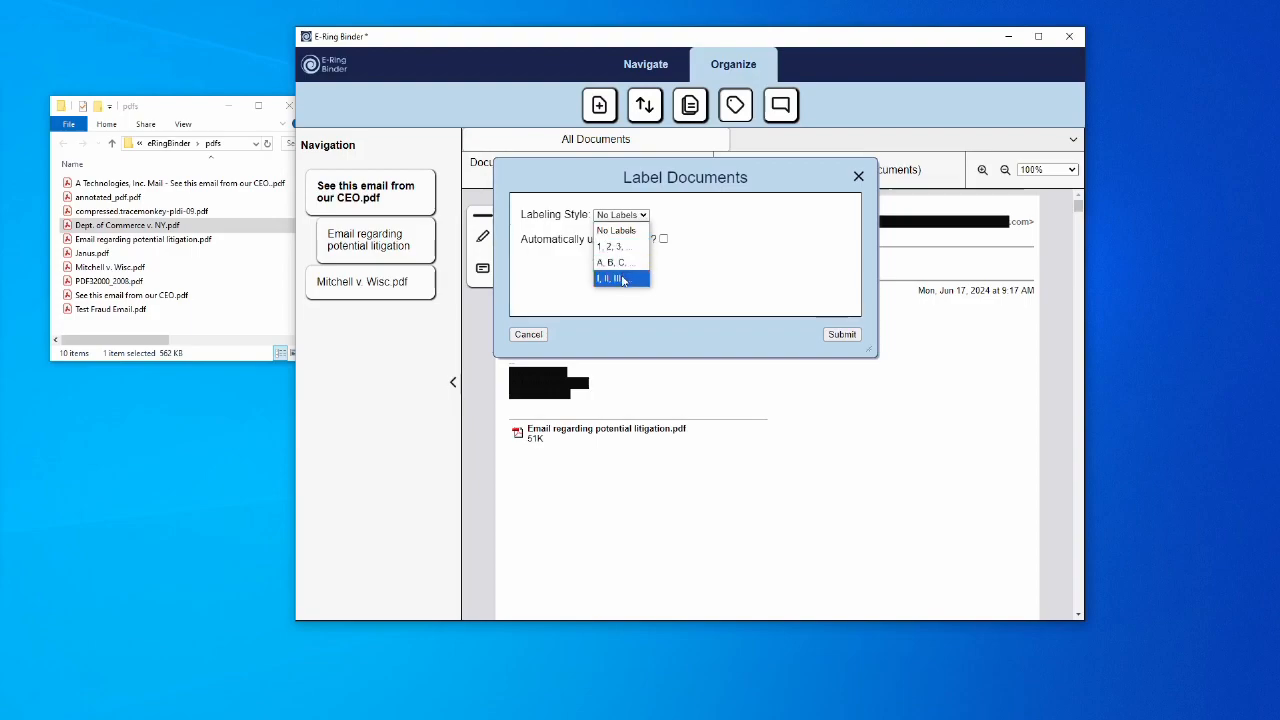
left_click(630, 248)
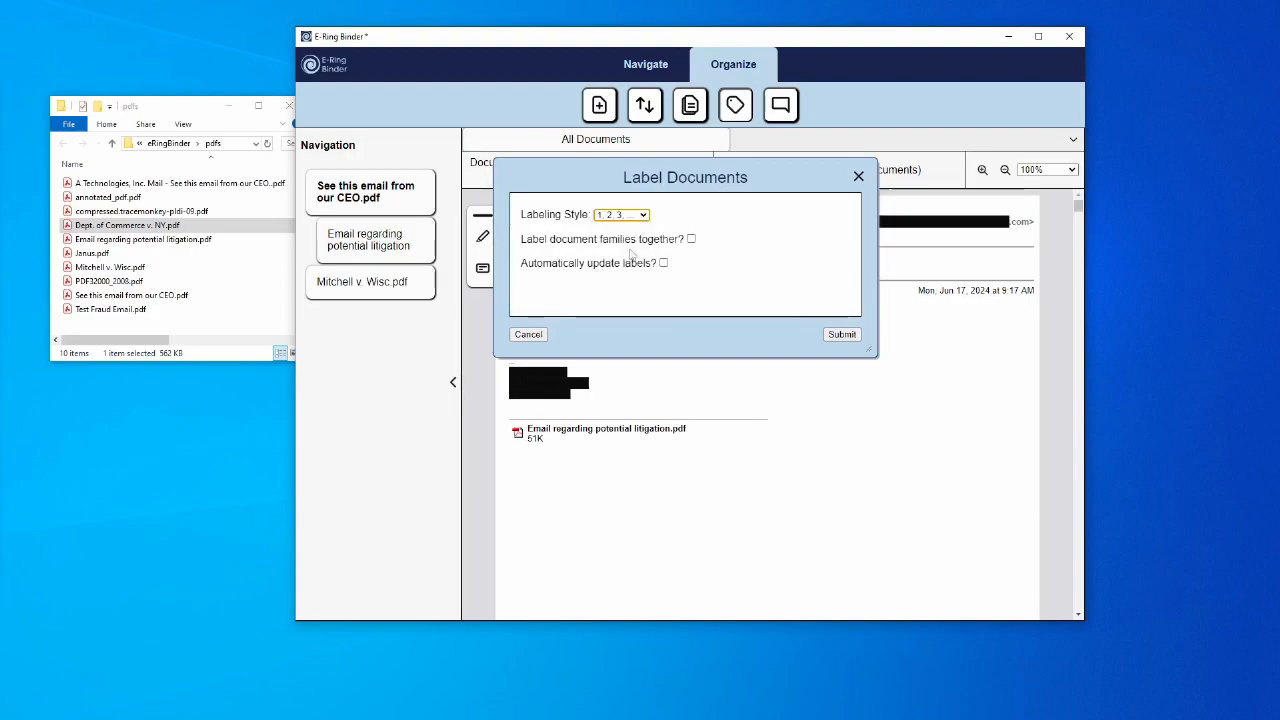
left_click(691, 239)
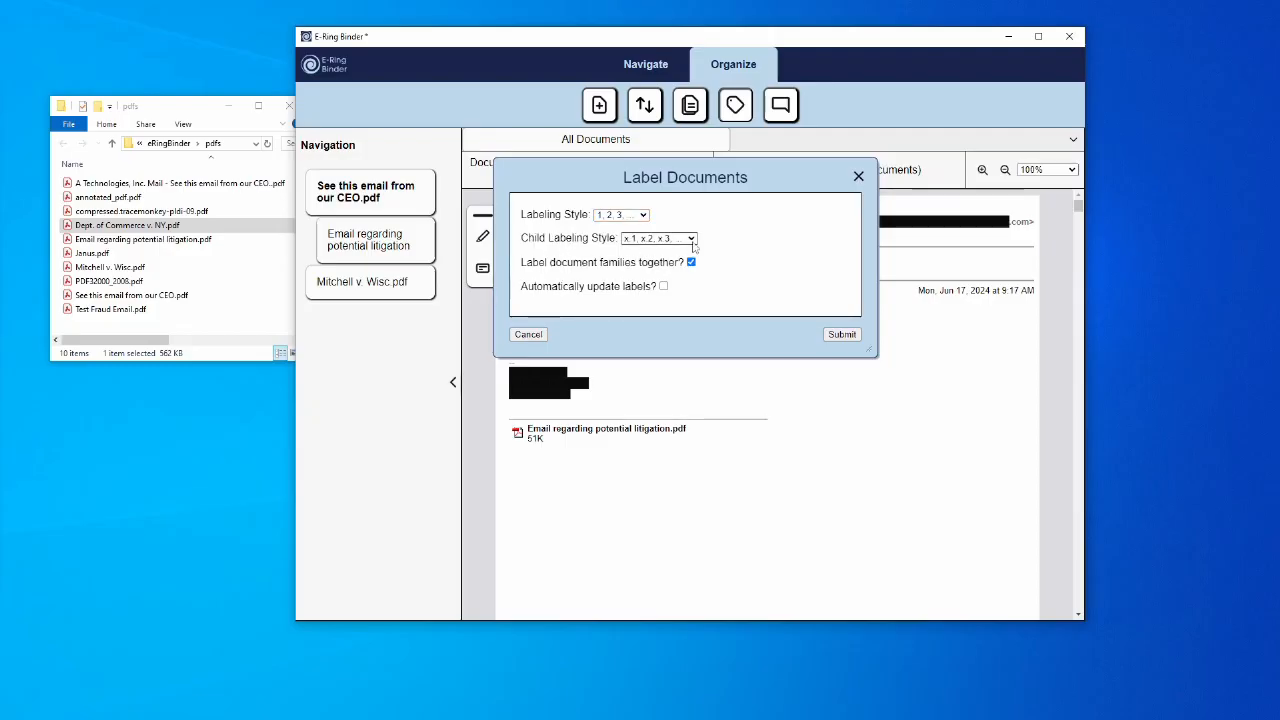
left_click(692, 239)
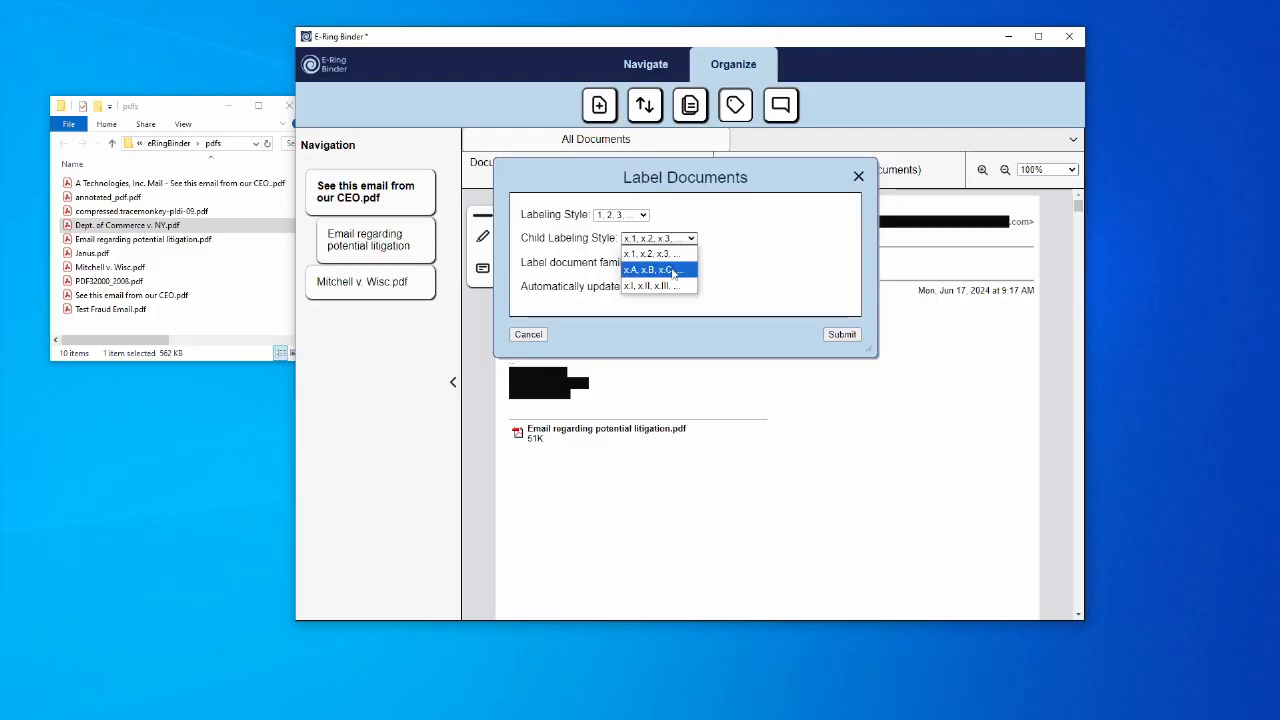
left_click(675, 270)
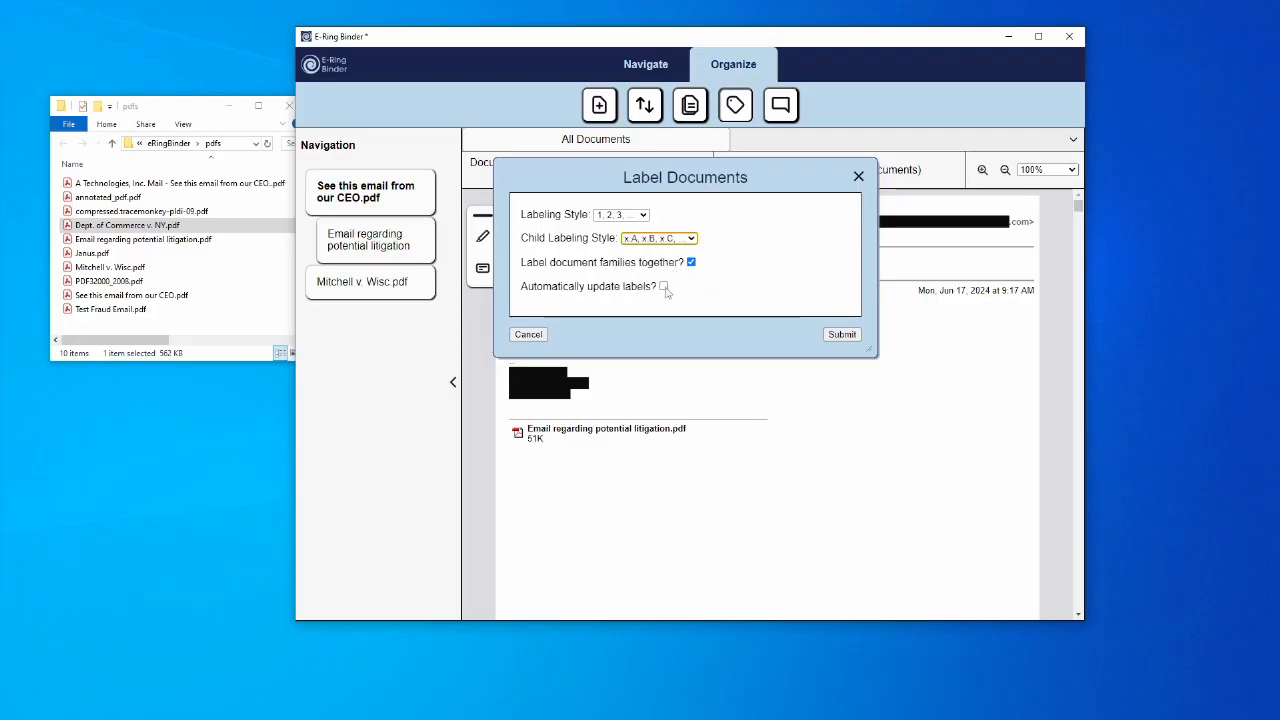
left_click(665, 289)
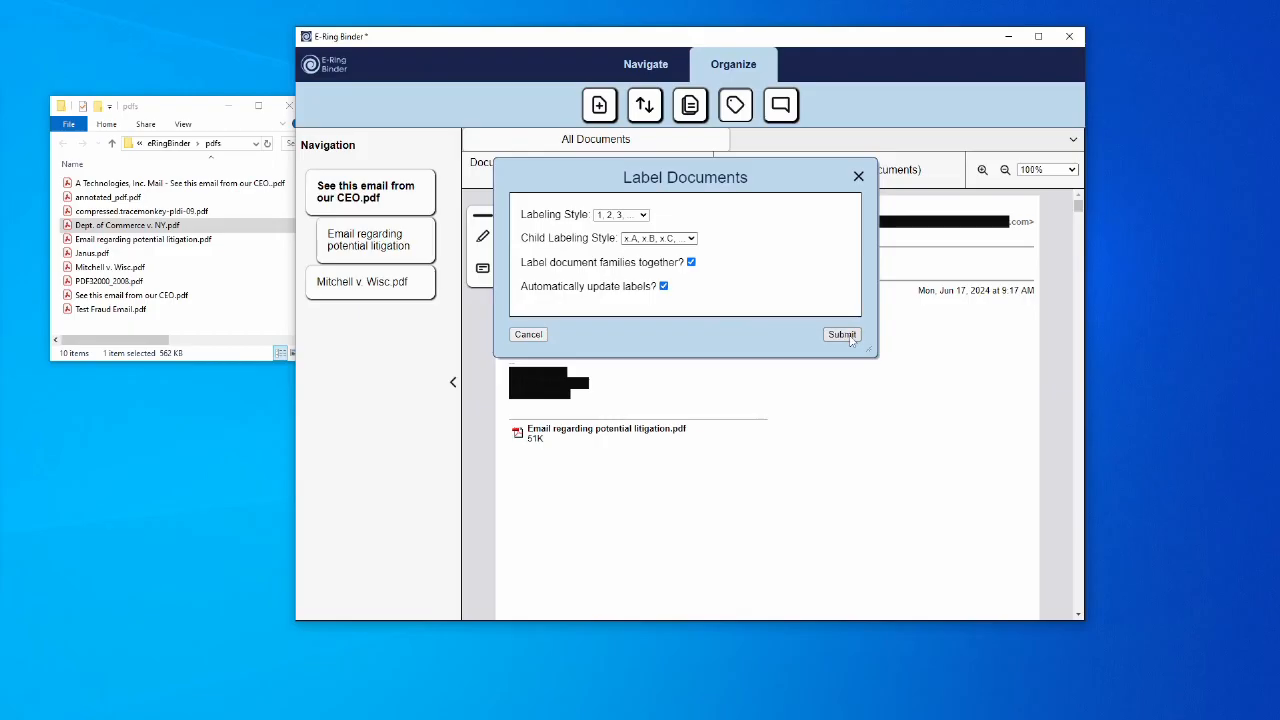
left_click(843, 335)
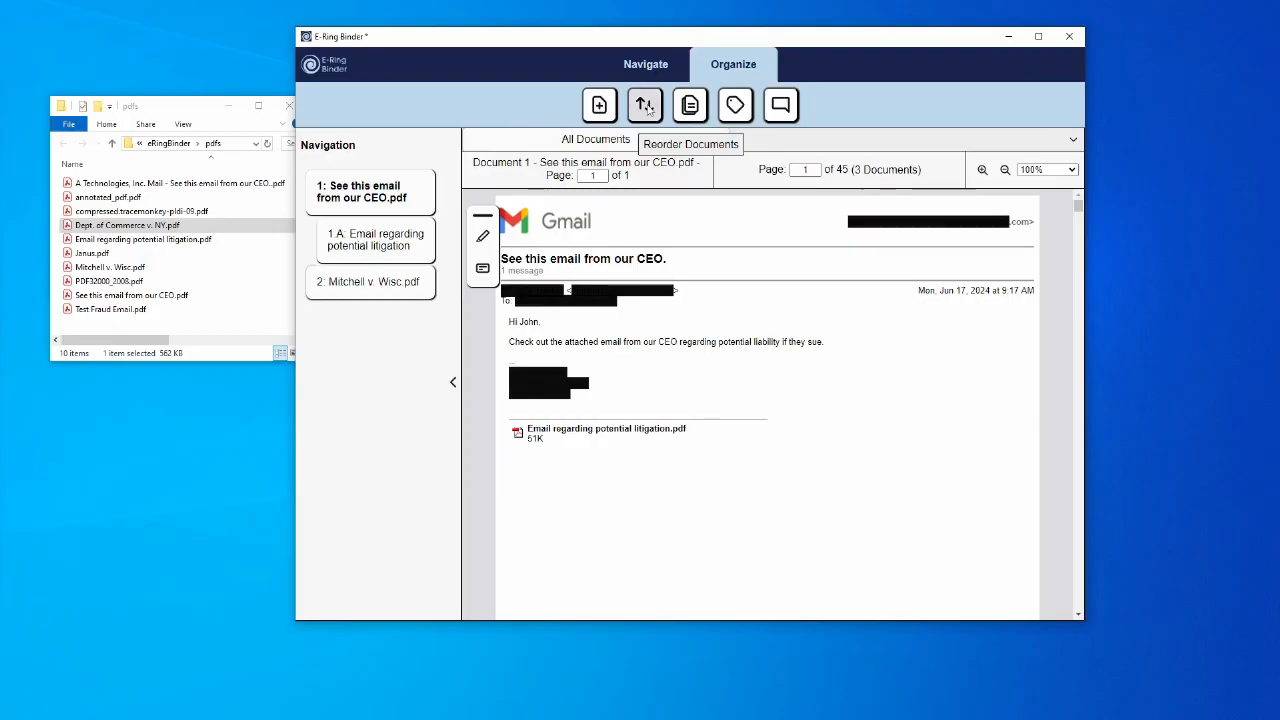
Step: Reorder the documents so Mitchell v. Wisc.pdf comes before See this email from our CEO.pdf and its child email
left_click(646, 106)
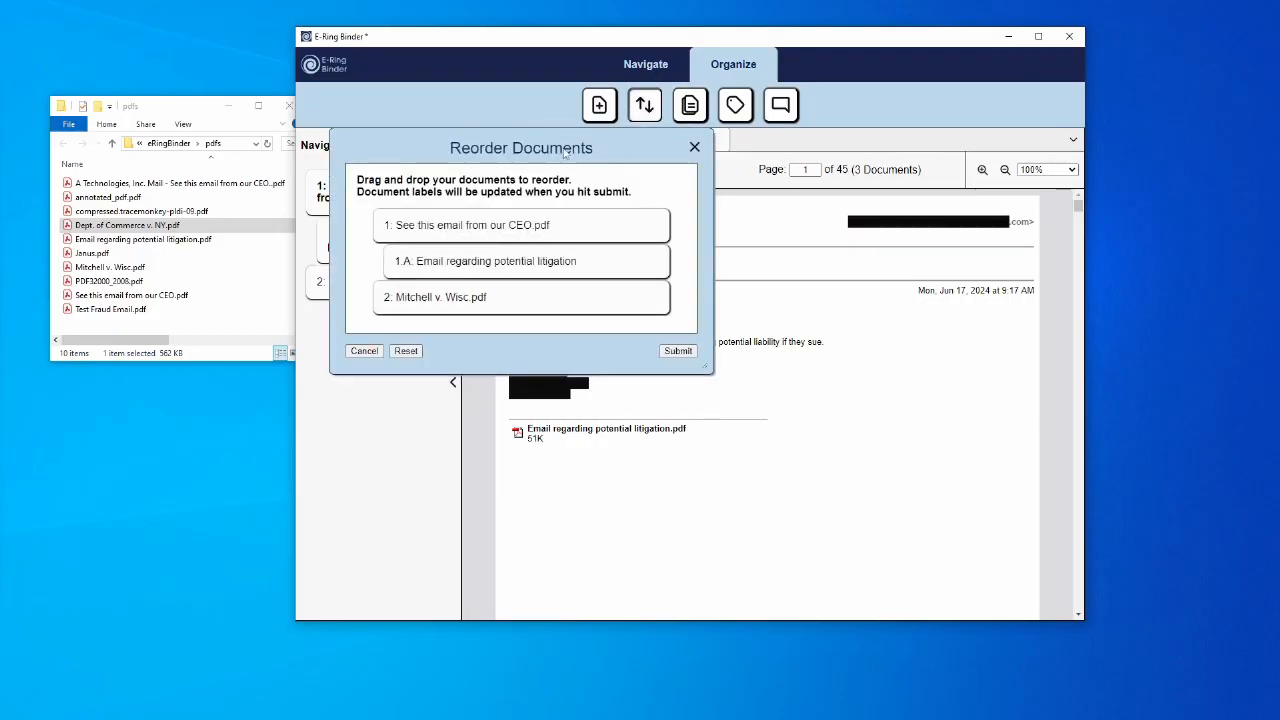
left_click_drag(562, 151, 783, 180)
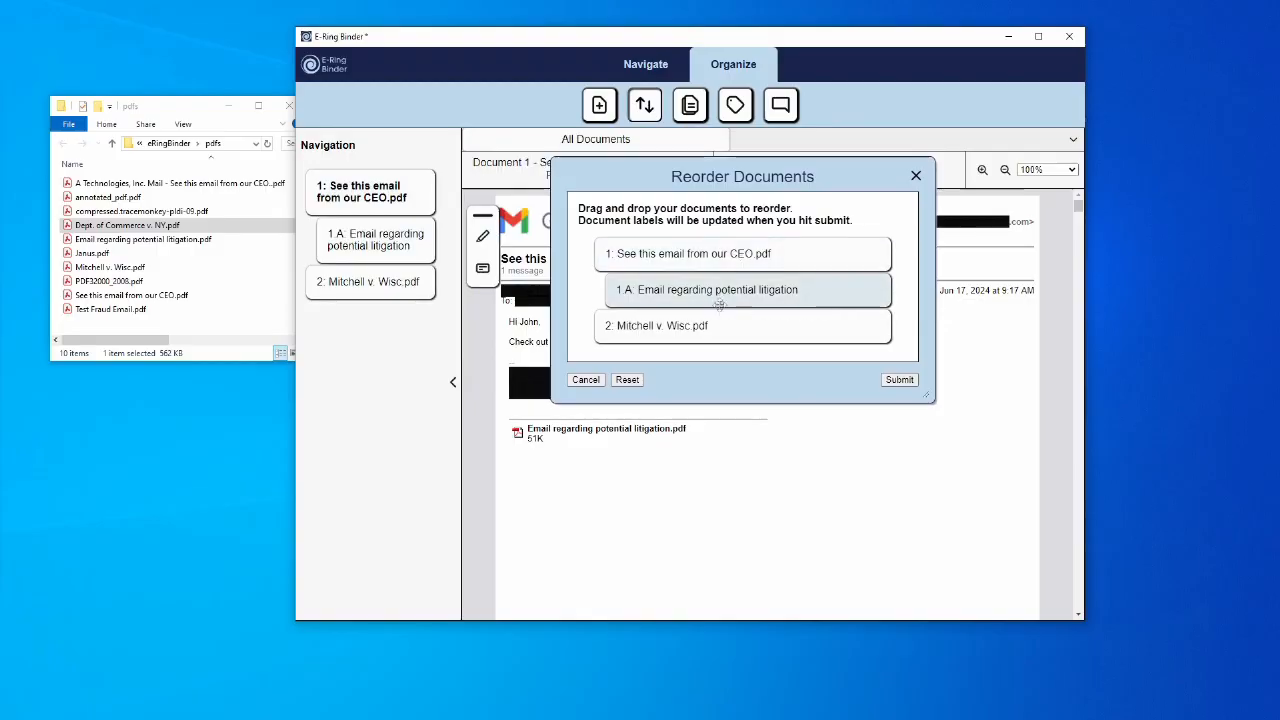
mouse_move(706, 329)
left_mouse_down()
mouse_move(679, 330)
mouse_move(625, 240)
left_mouse_up()
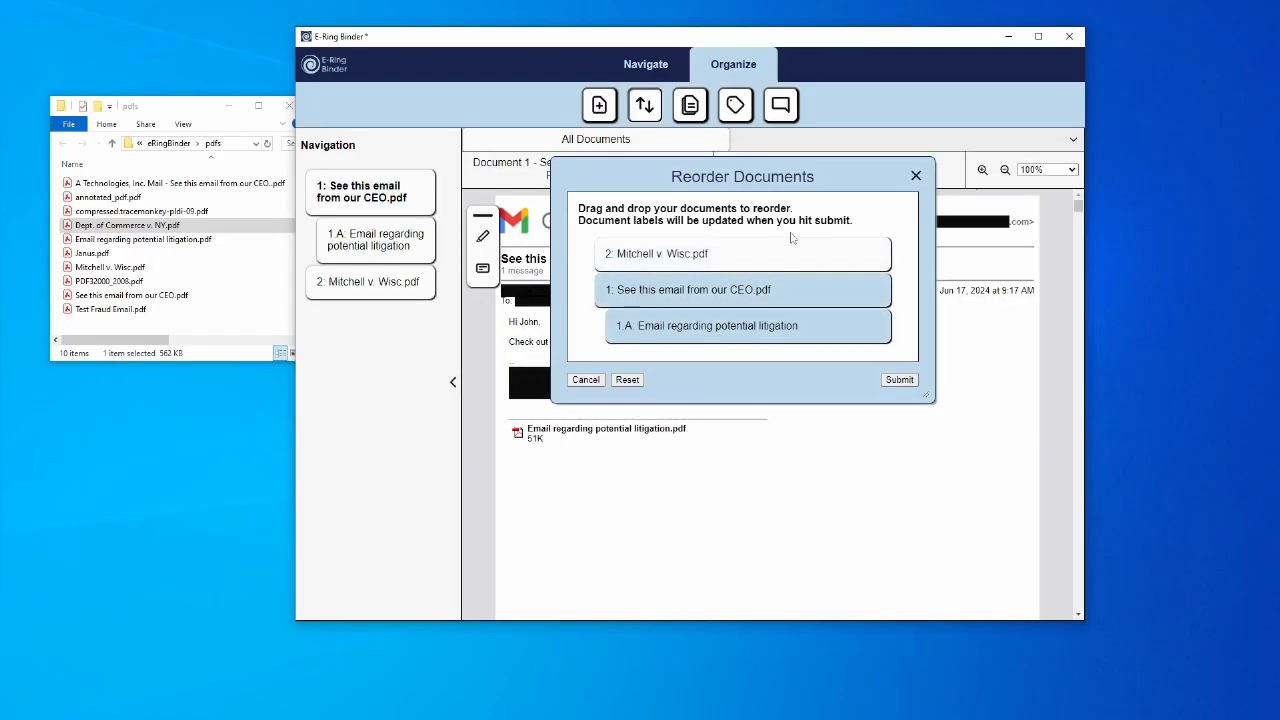
left_click(897, 381)
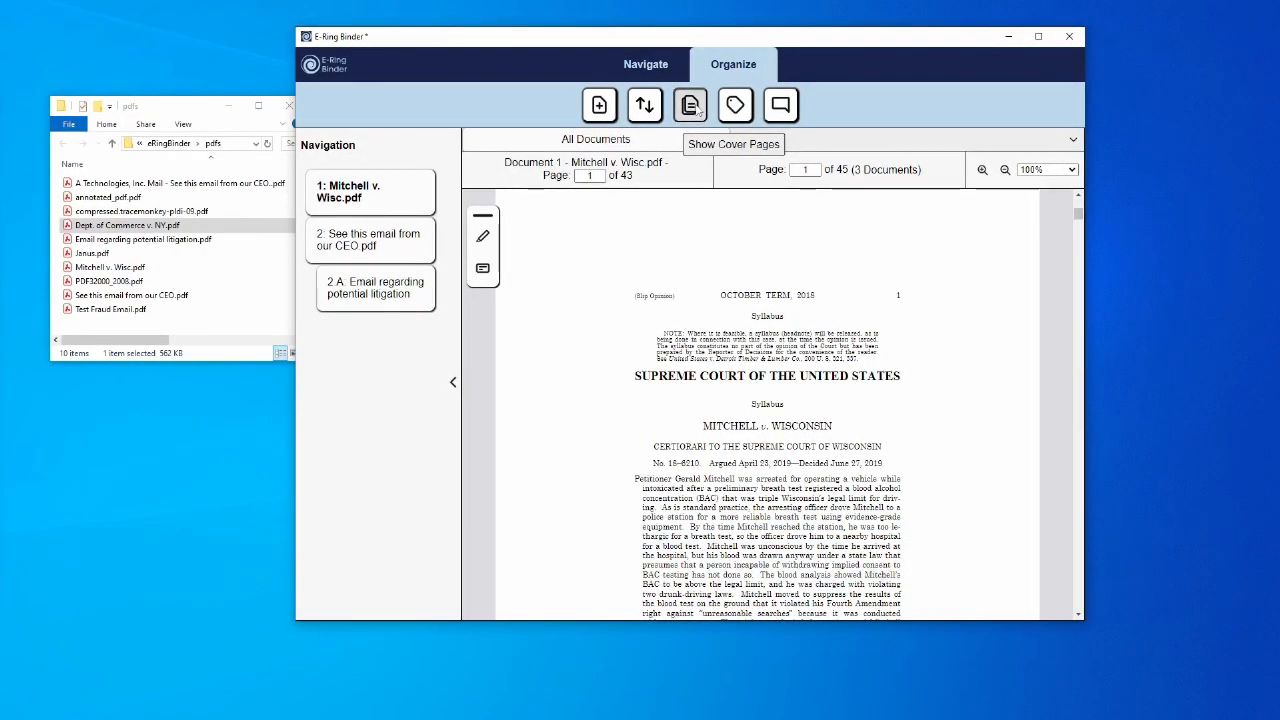
Step: Show the cover pages and set their text template to "Exhibit [/label] - [/name]"
left_click(694, 107)
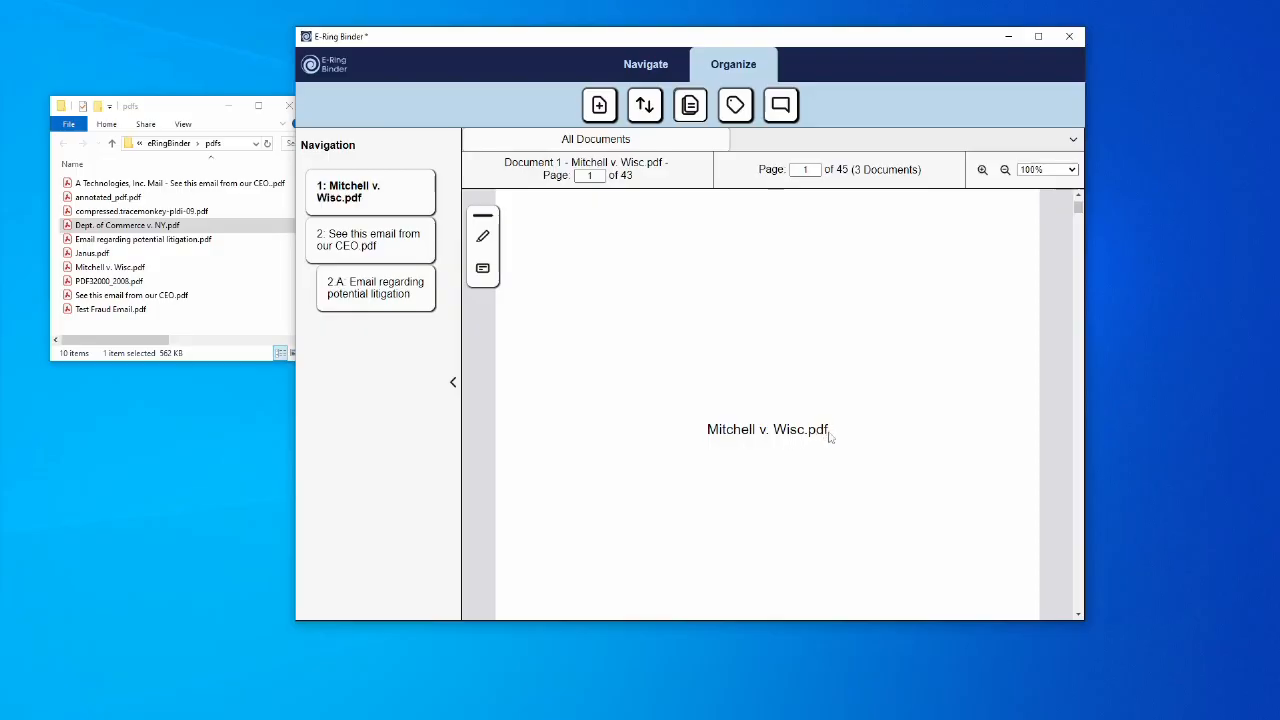
right_click(661, 303)
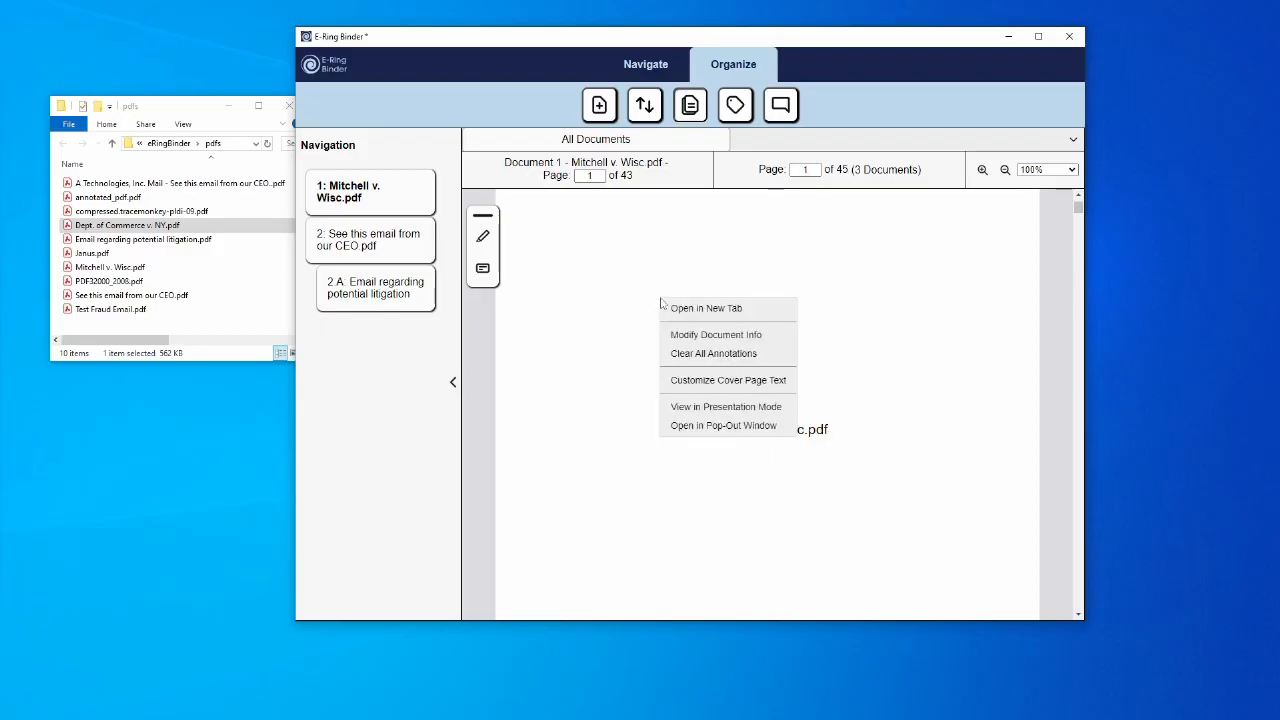
left_click(704, 390)
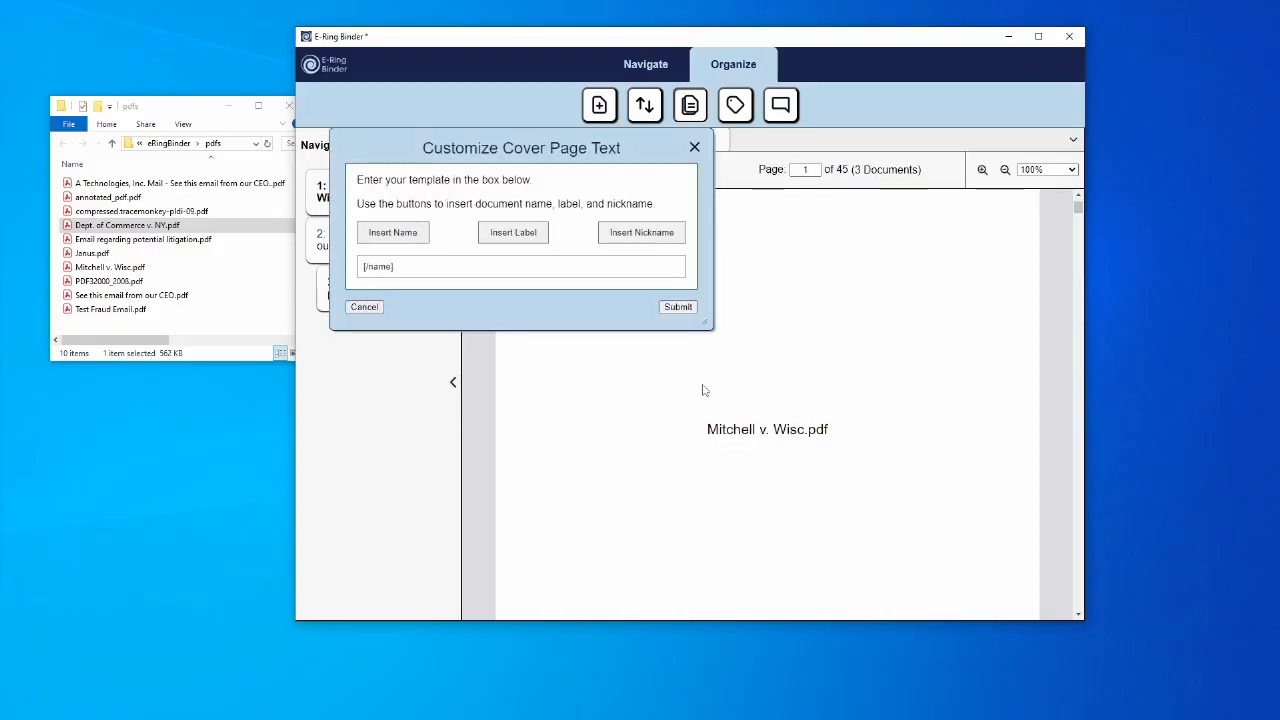
left_click_drag(517, 154, 764, 252)
left_click(688, 368)
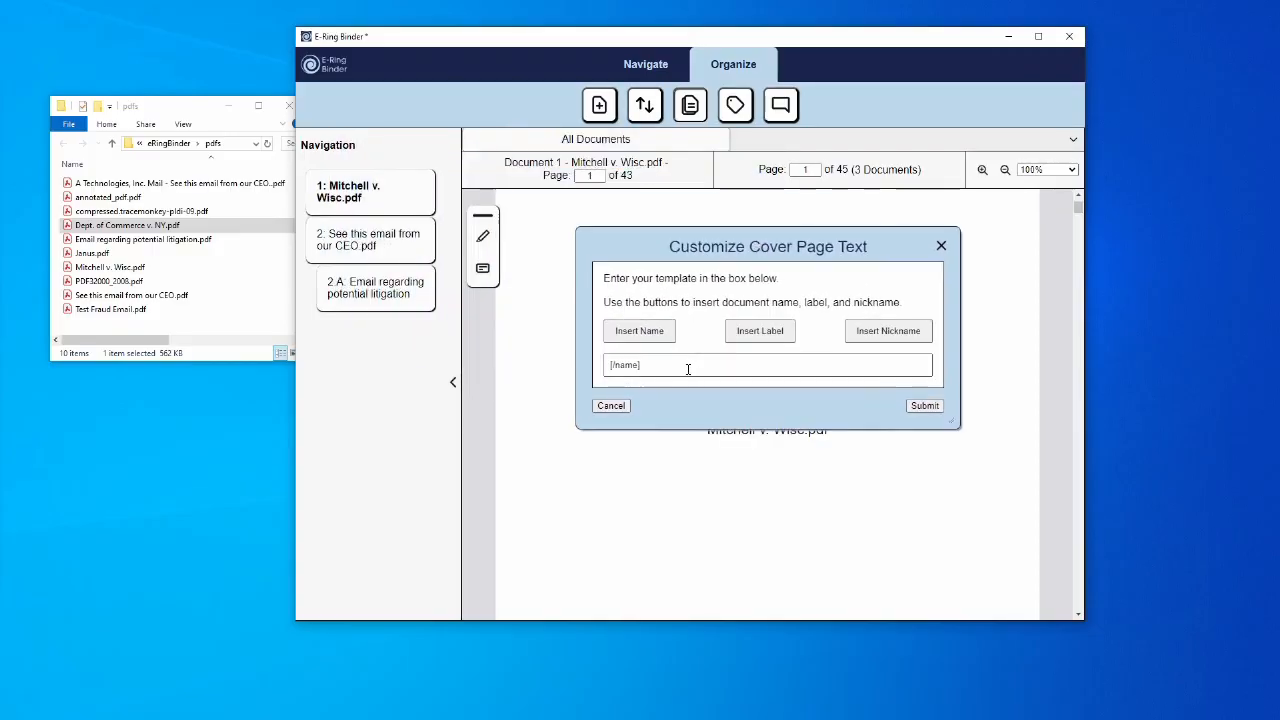
type("Exhibit")
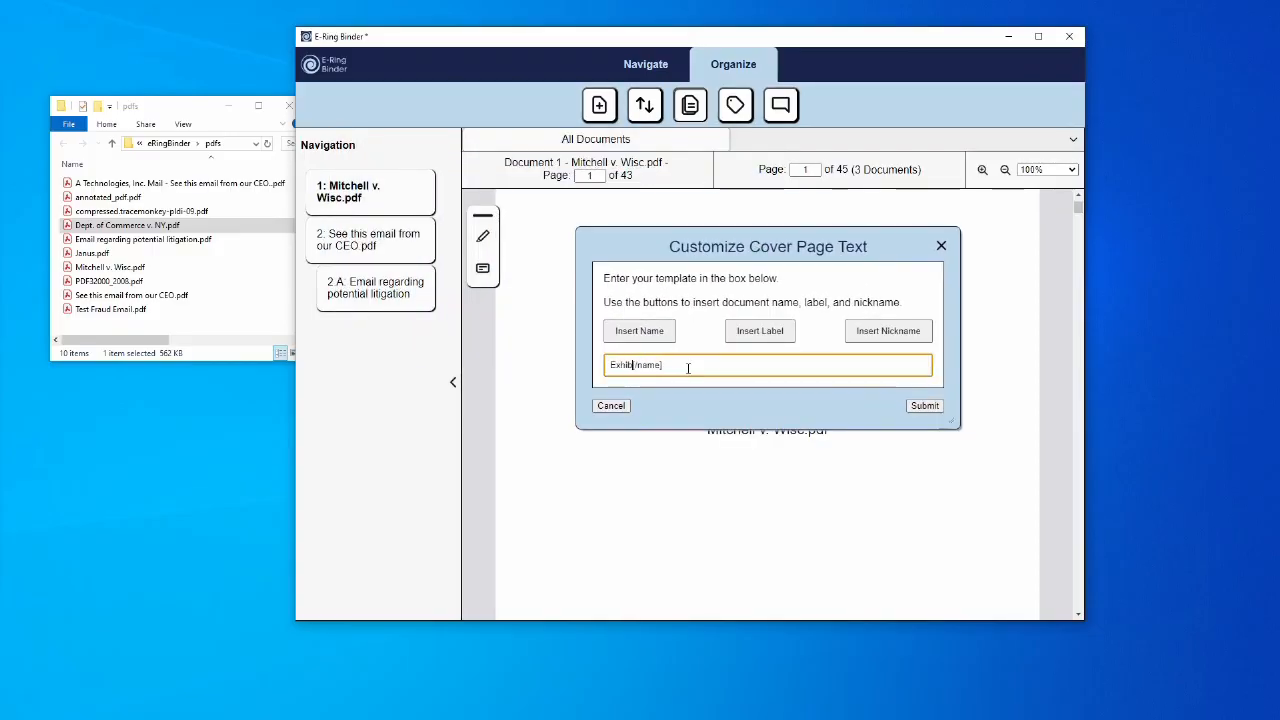
left_click(766, 342)
type("-")
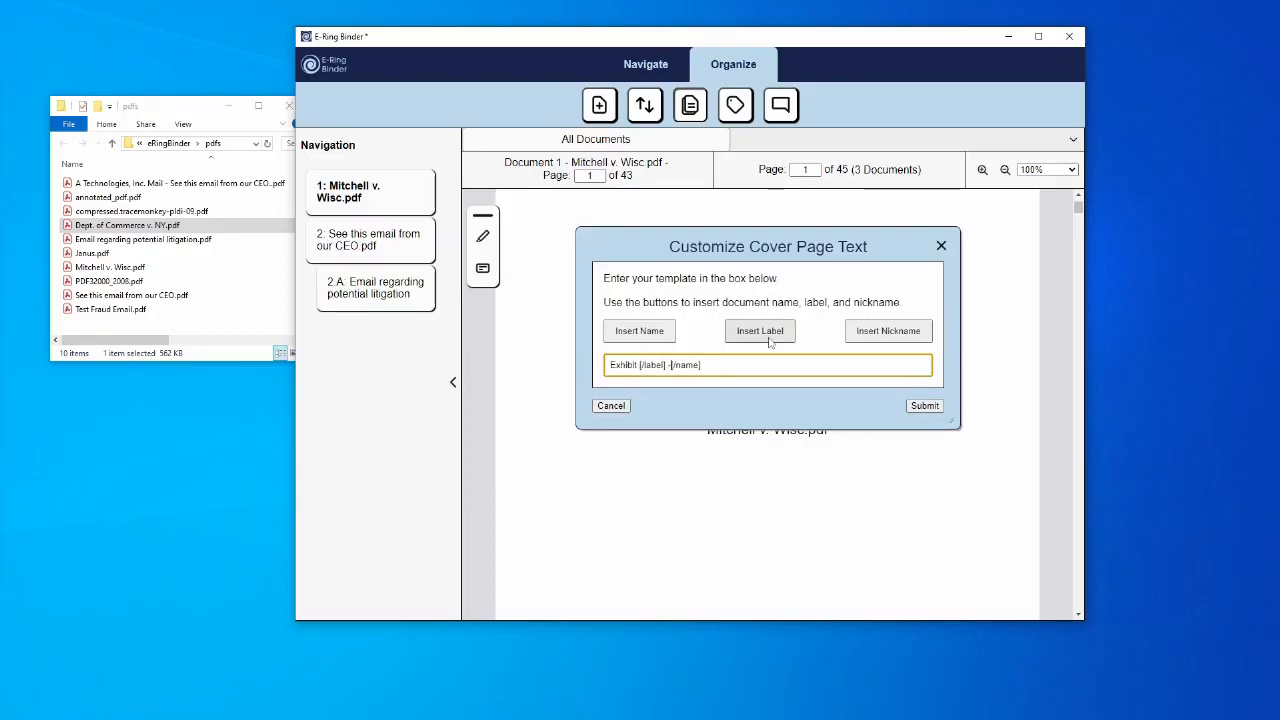
left_click(927, 406)
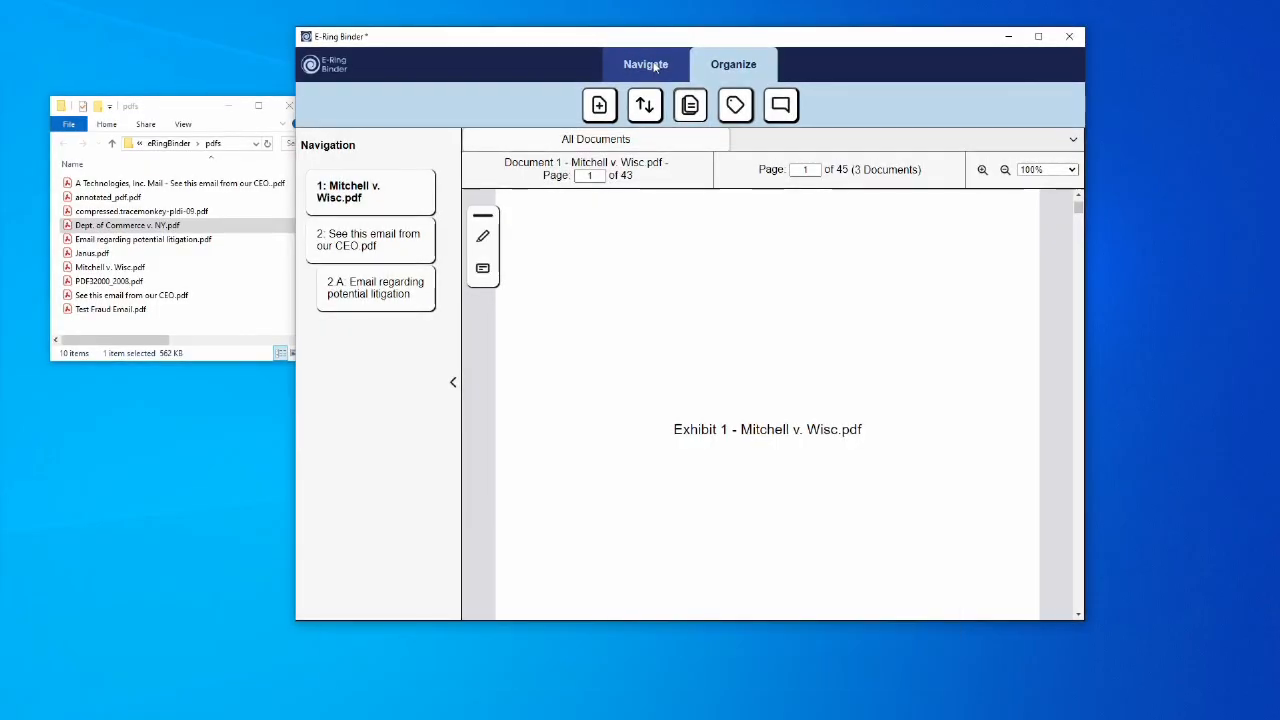
Step: Add a table of contents to the binder and open its page
left_click(655, 66)
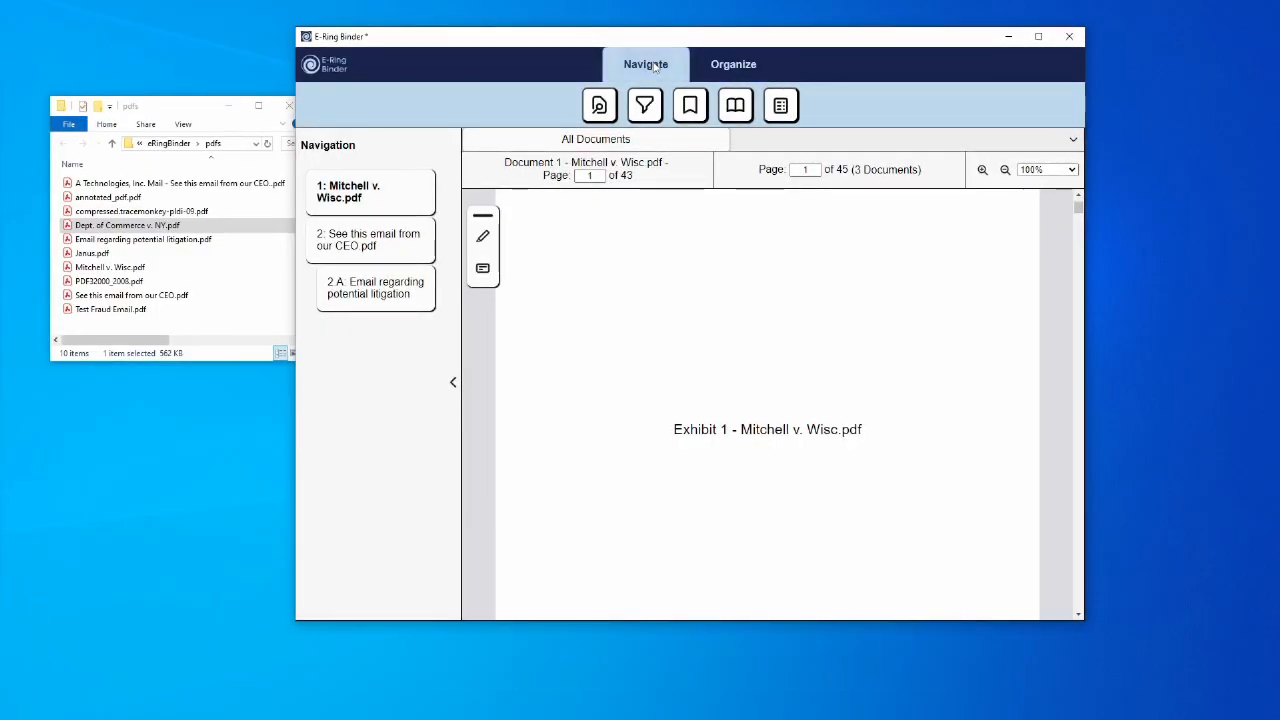
left_click(781, 106)
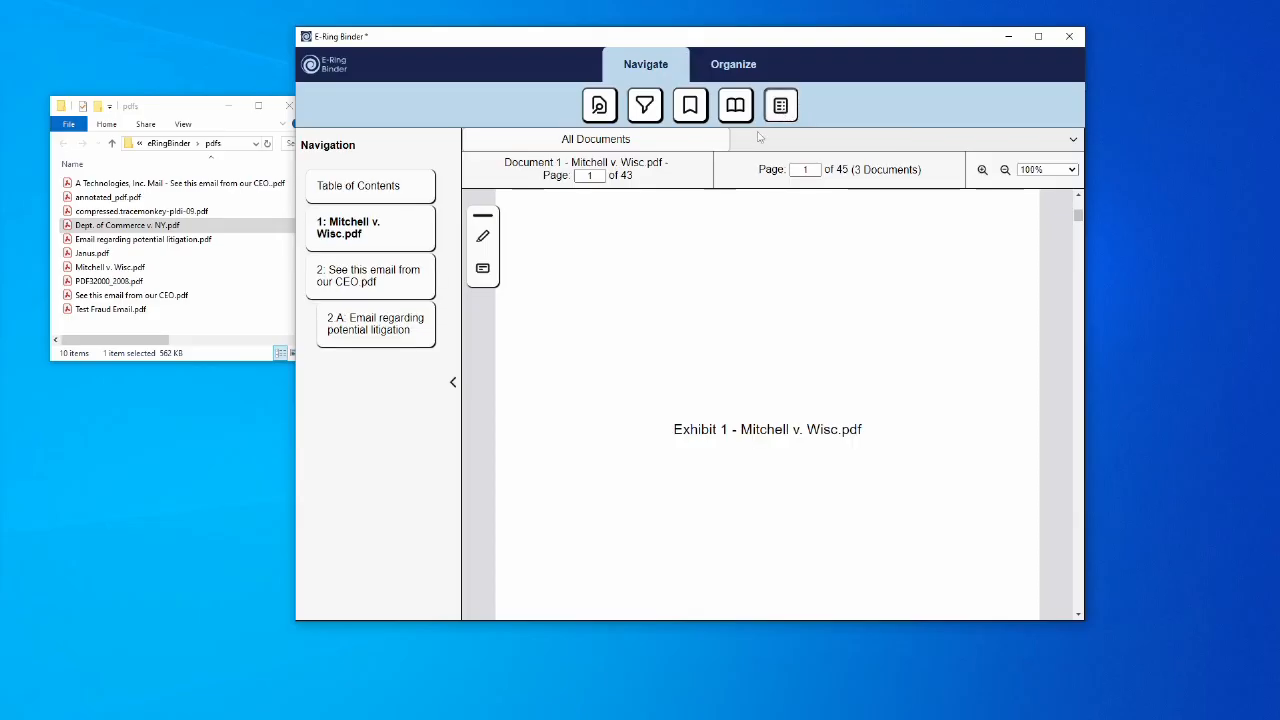
left_click(350, 197)
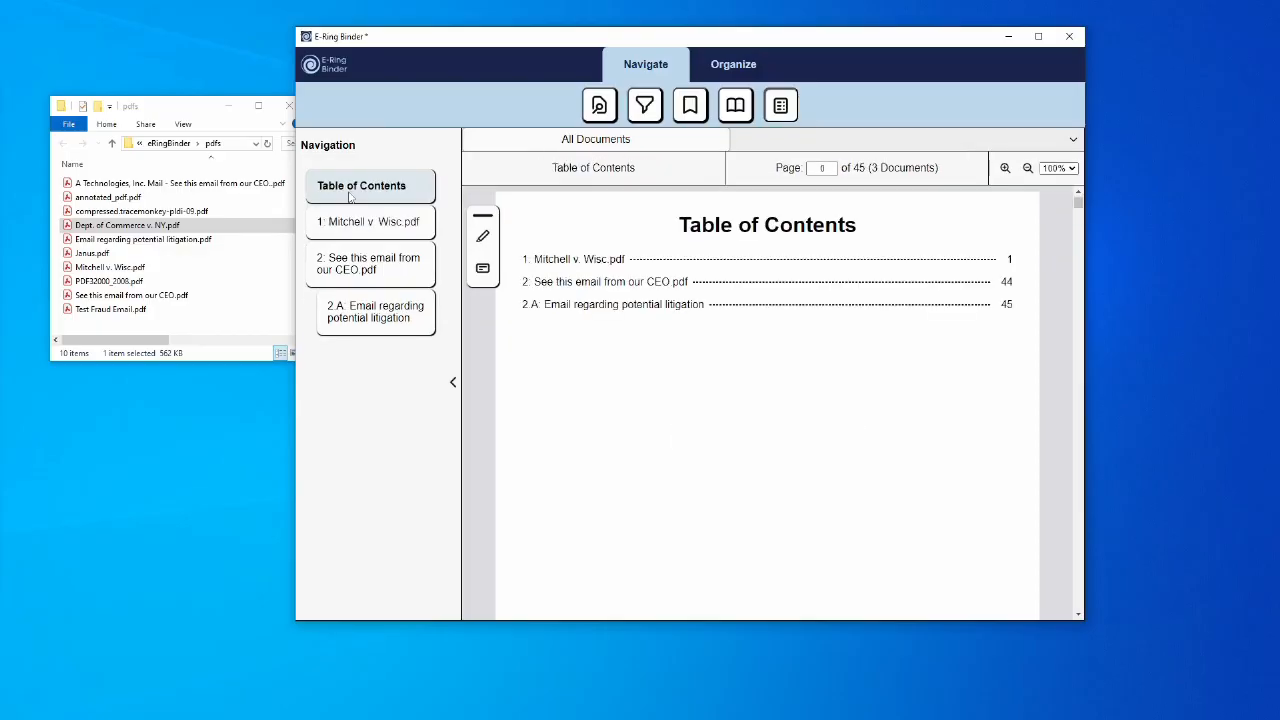
Step: Follow the table of contents entries to See this email from our CEO.pdf and Mitchell v. Wisc.pdf, returning to the contents page after each
left_click(591, 284)
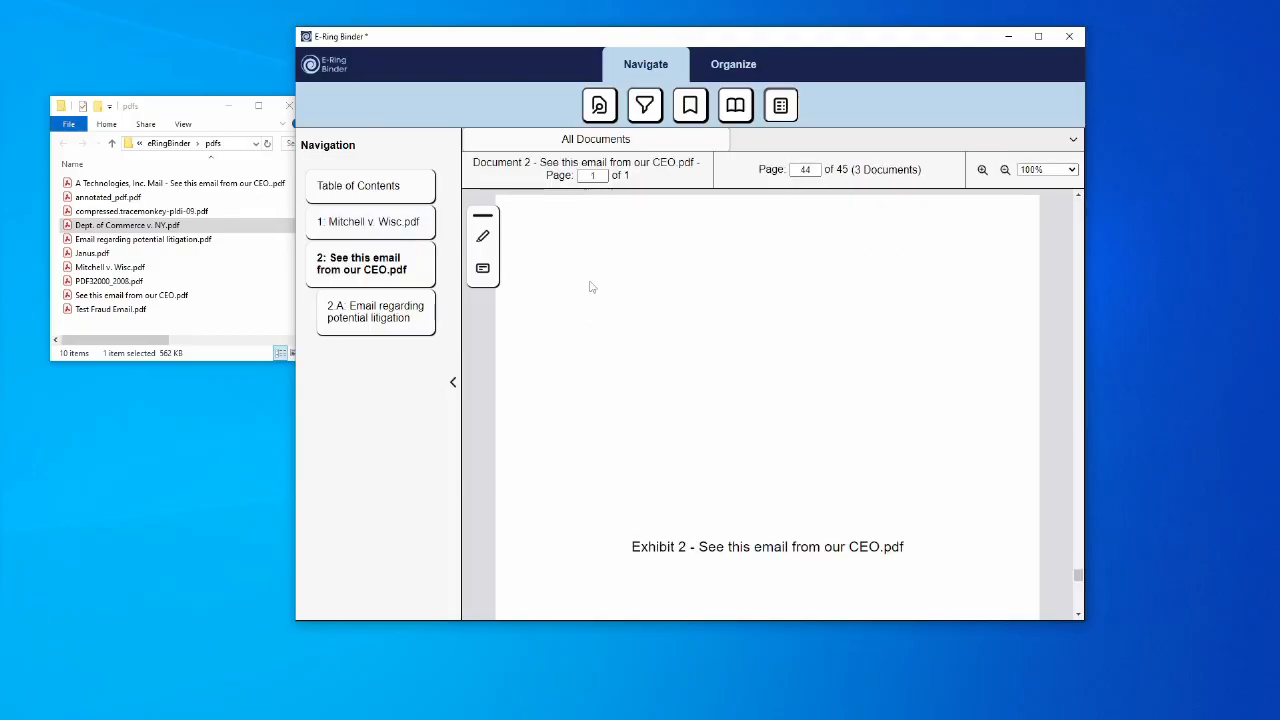
left_click(404, 192)
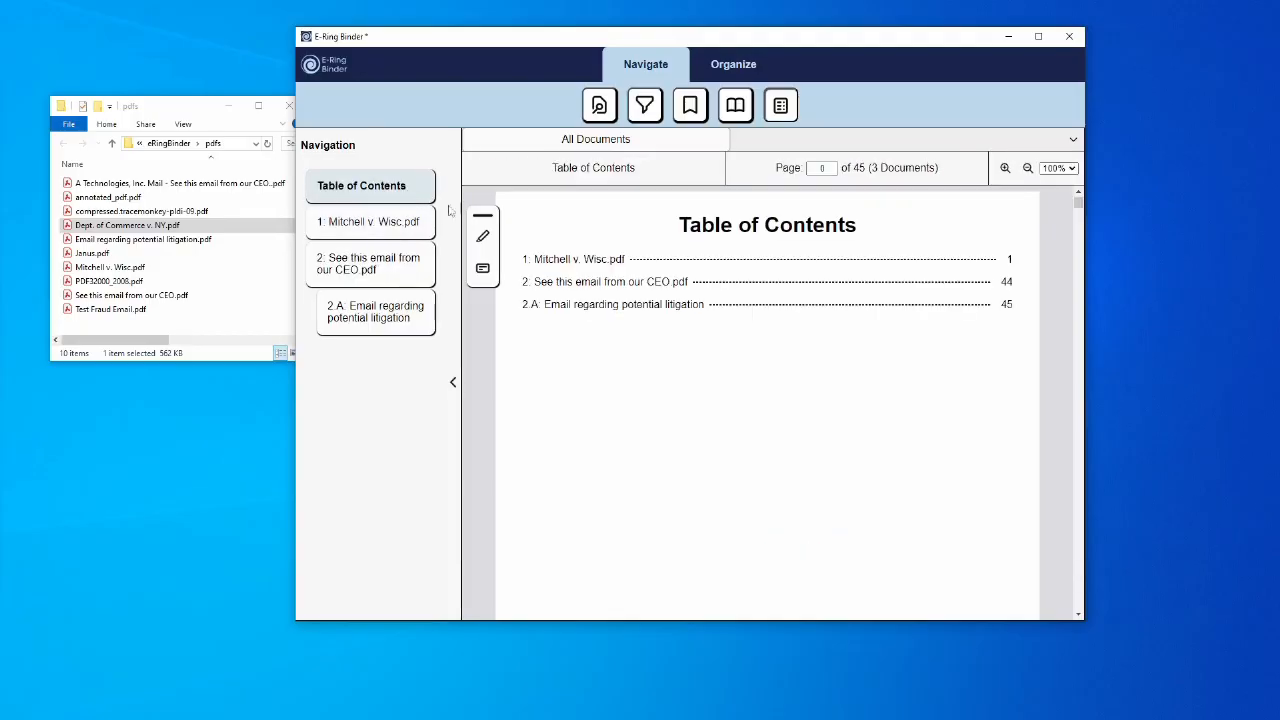
left_click(567, 263)
left_click(391, 190)
Step: Retitle the table of contents page as "Document Index"
left_click(805, 226)
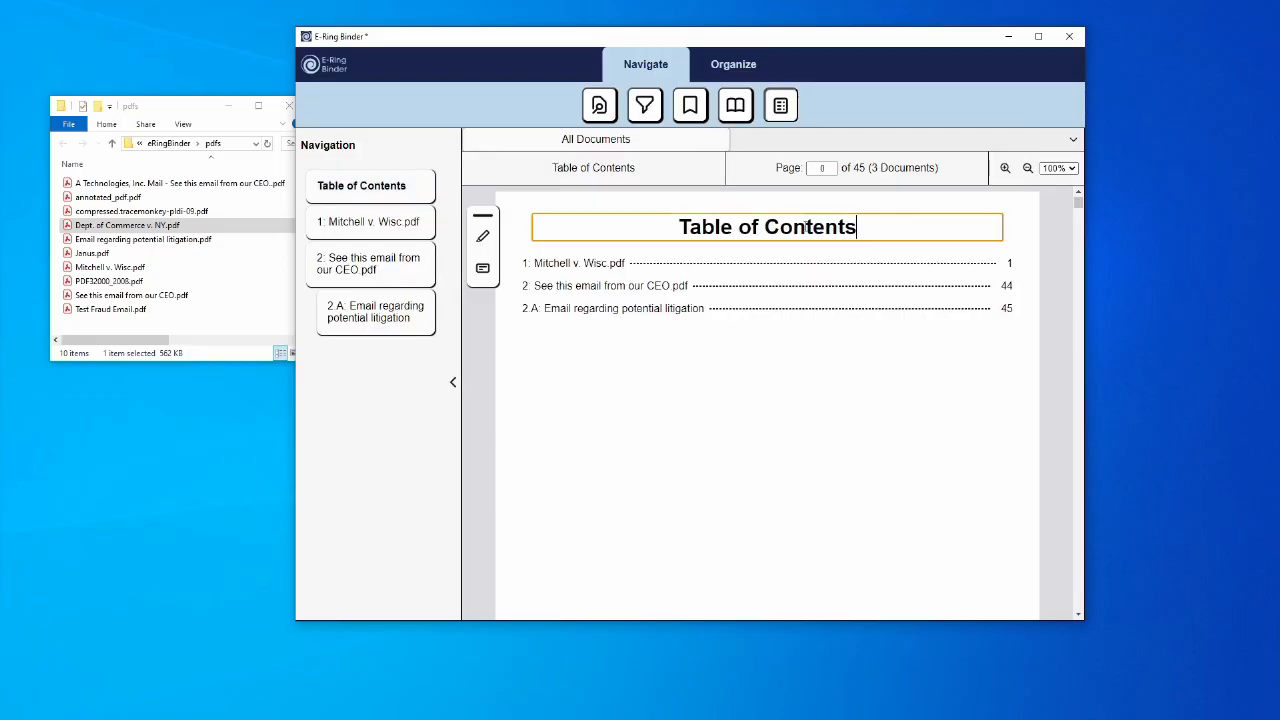
left_click_drag(876, 224, 672, 227)
type("Docu")
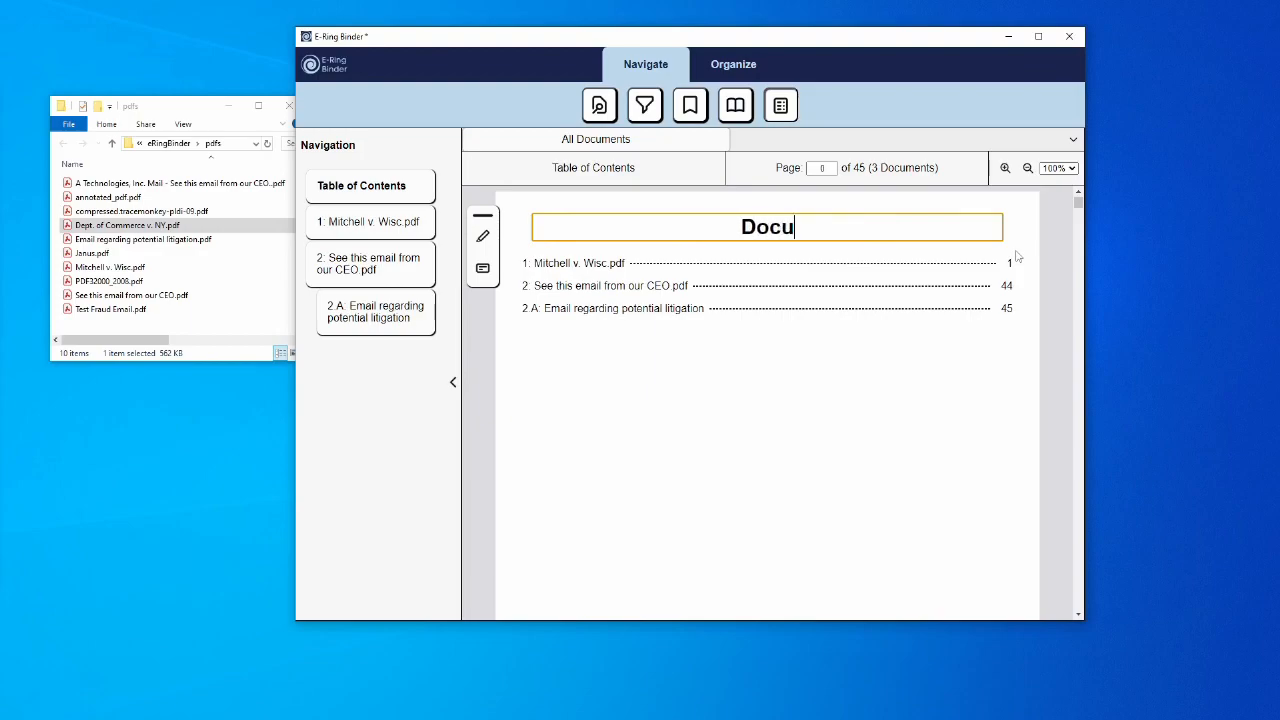
type("ment Index")
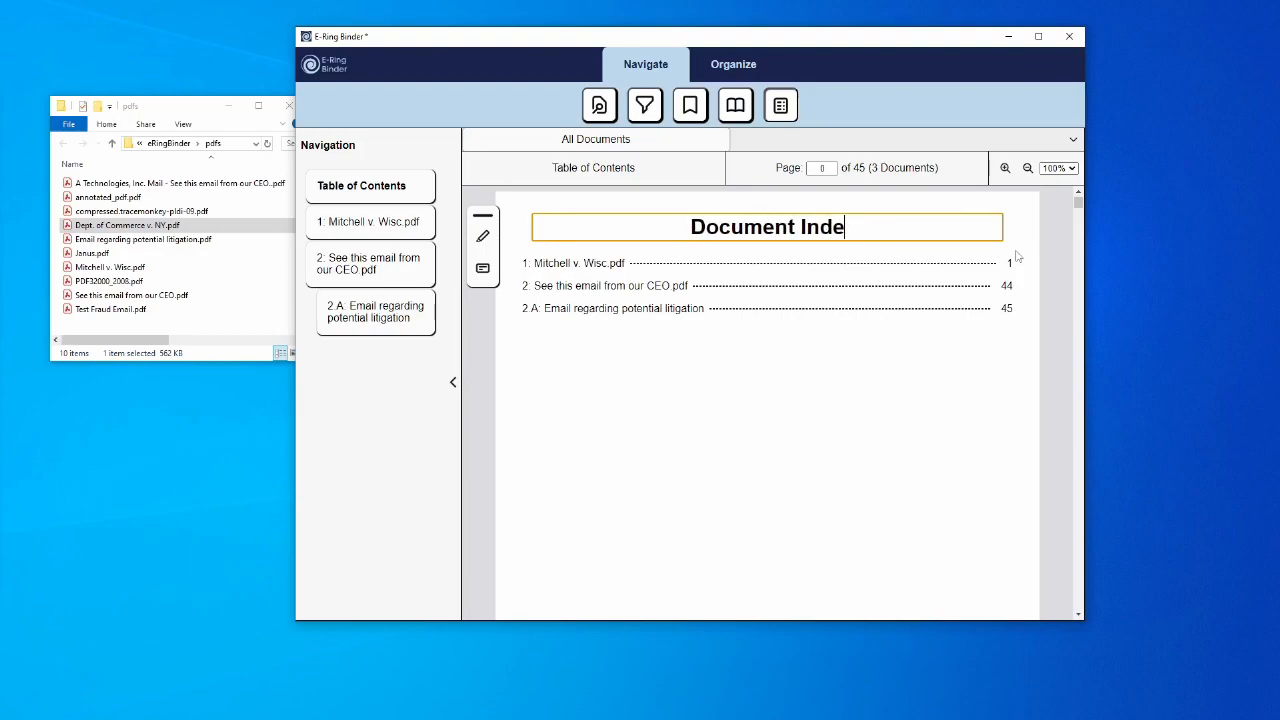
key("Return")
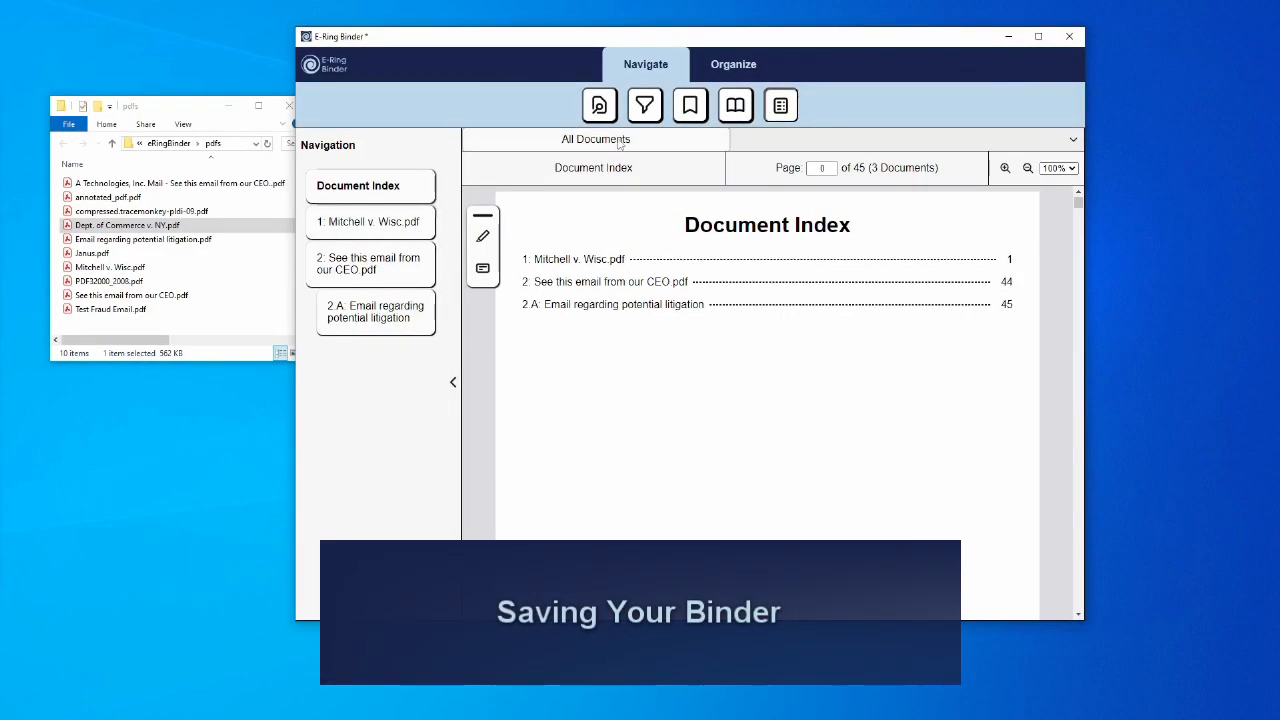
Step: Save the binder in the Downloads folder as an E-Ring Binder file named "Our First Binder"
left_click(330, 70)
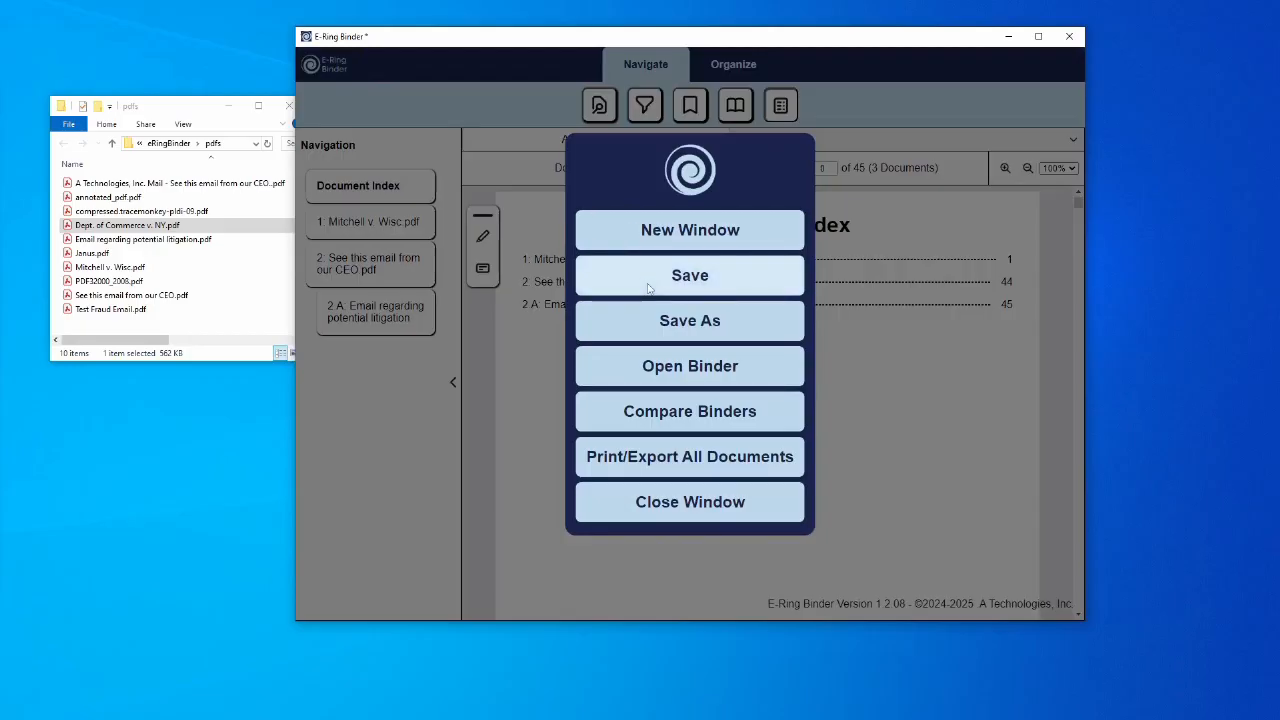
left_click(690, 275)
type("Our First Binder")
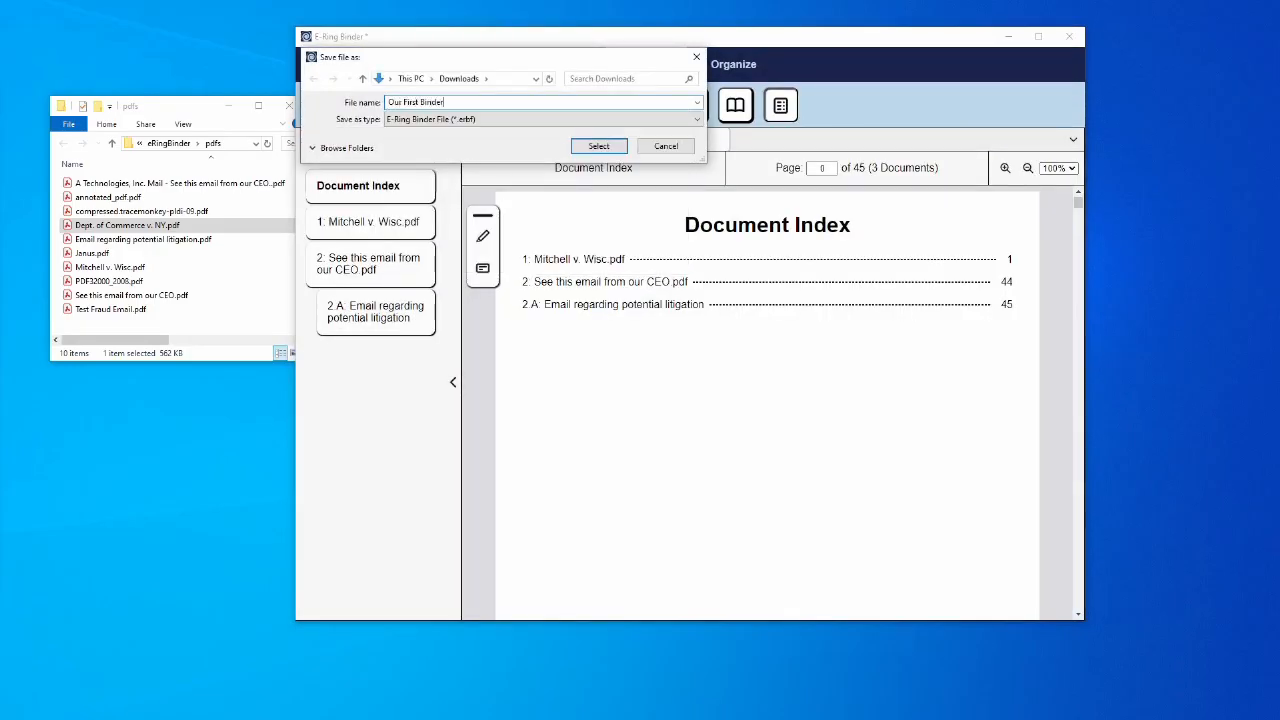
left_click(620, 147)
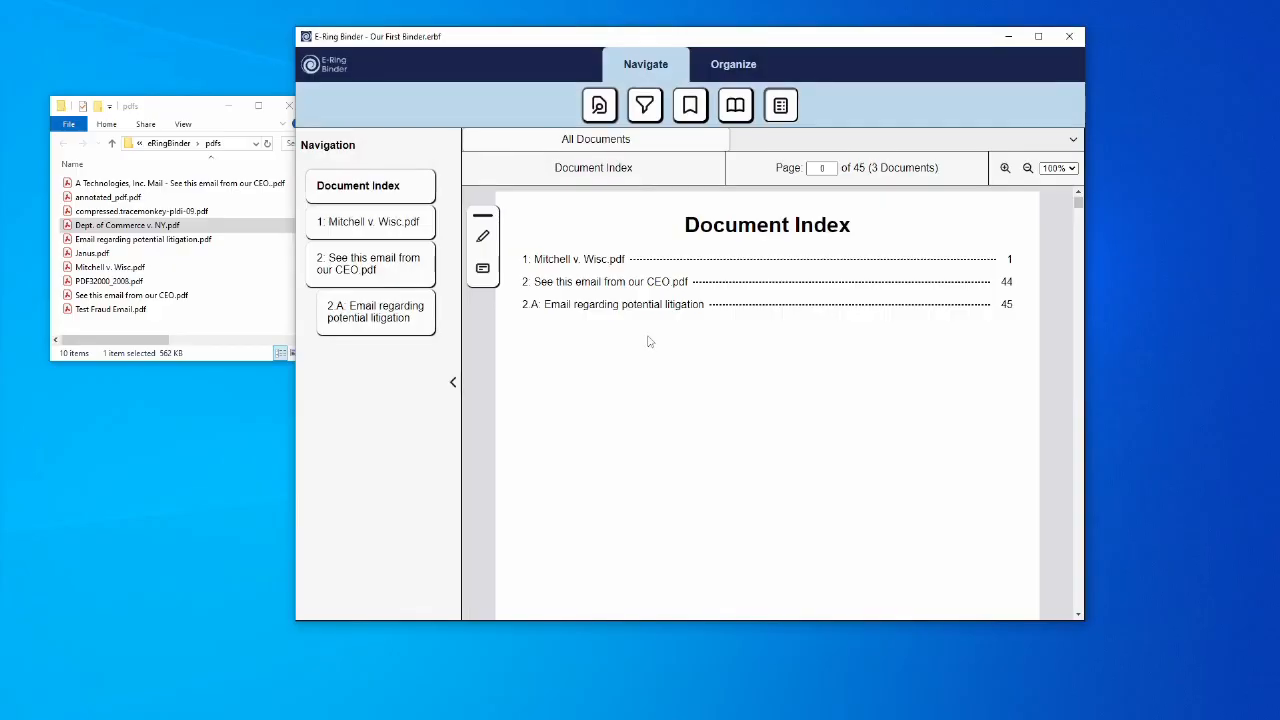
Step: Open a new binder window and load Our First Binder from the recently viewed binders
left_click(346, 78)
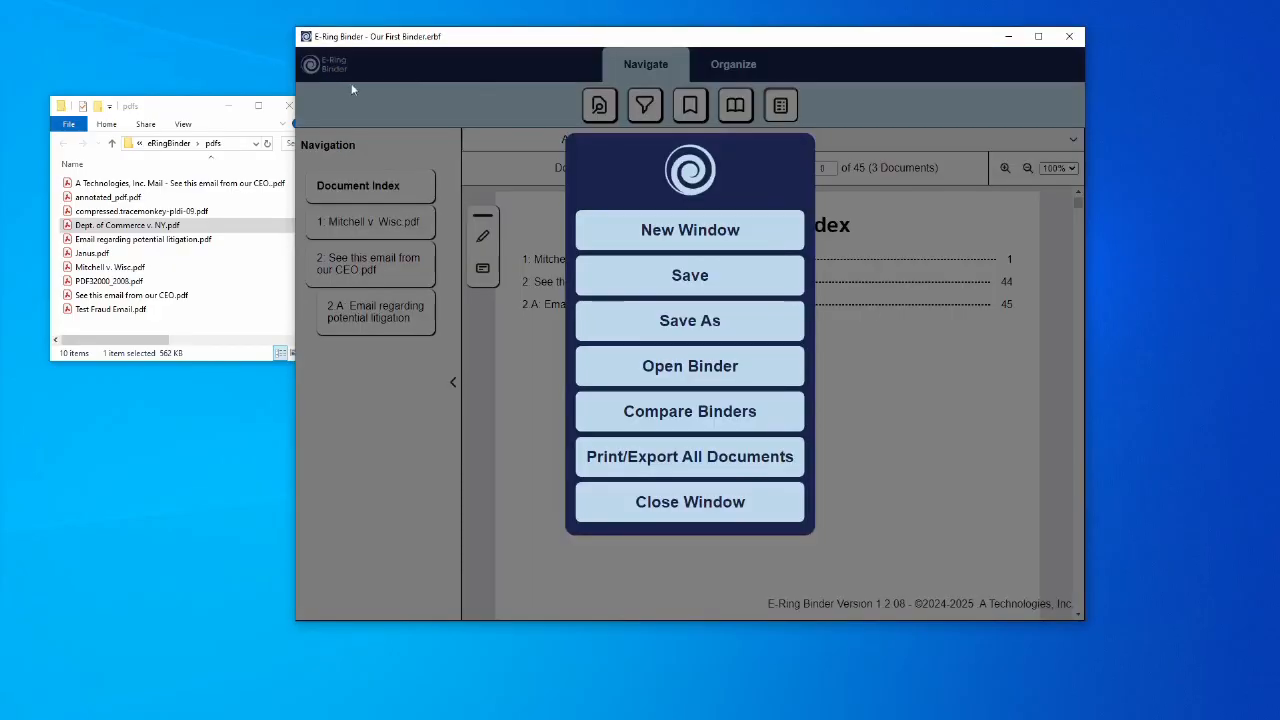
left_click(659, 229)
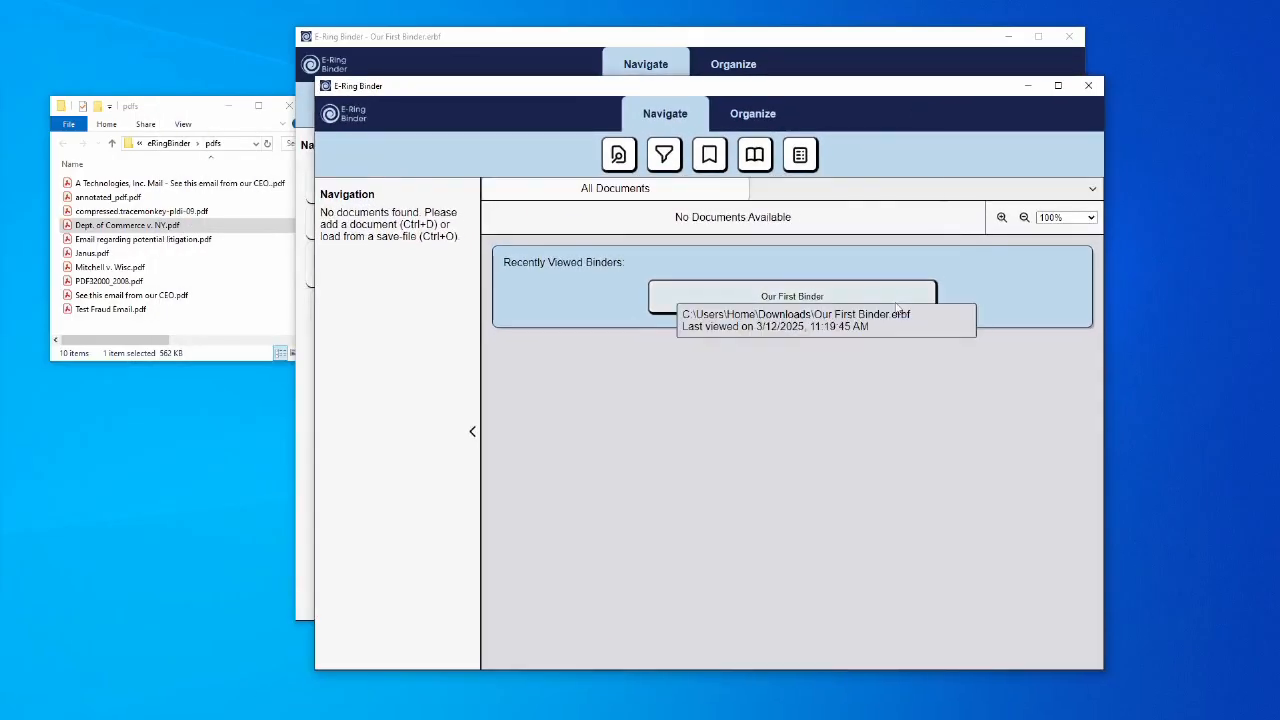
left_click(897, 300)
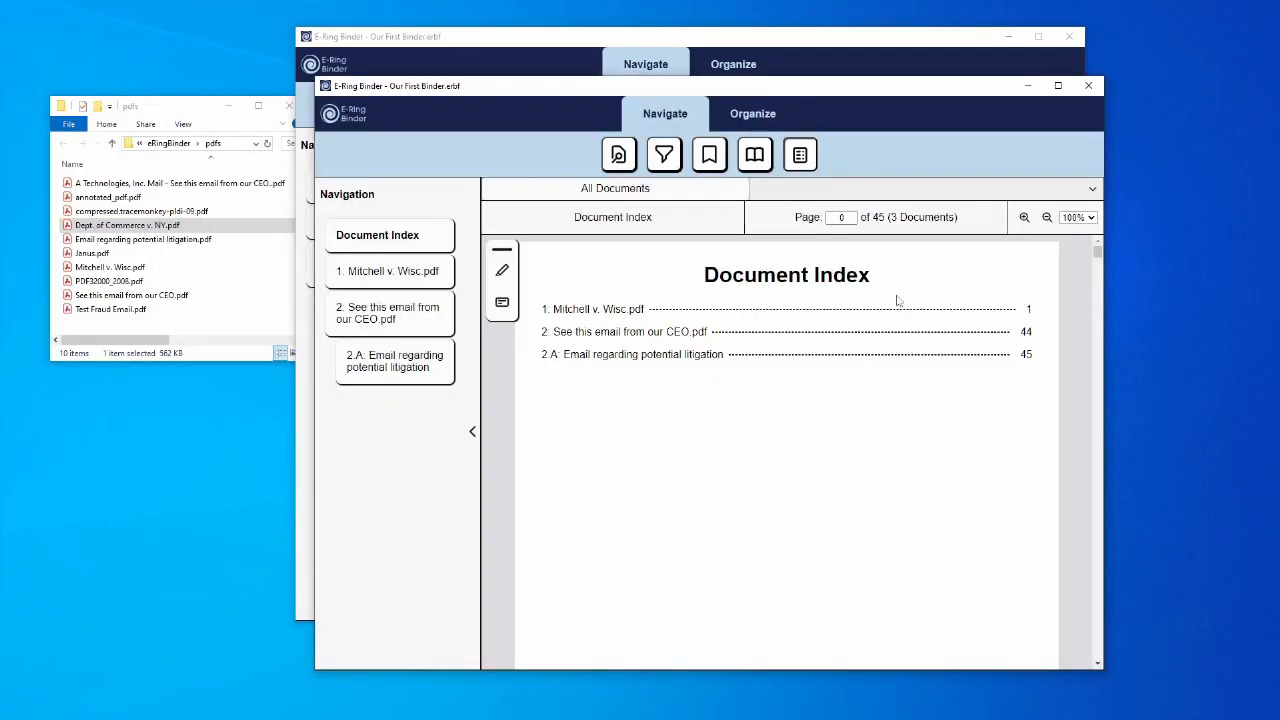